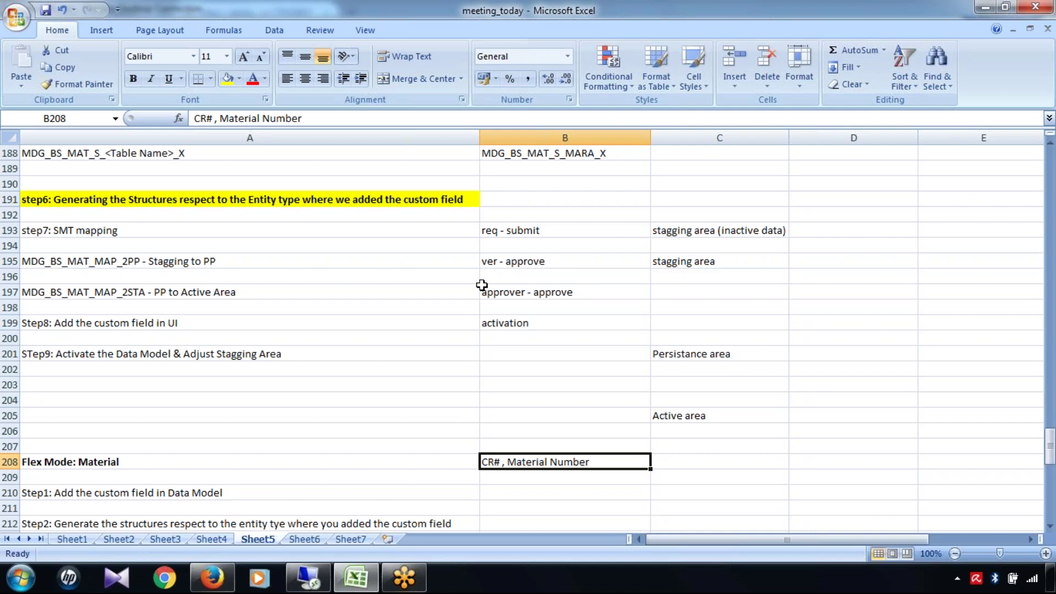
# Review the SMT mapping notes in Sheet5, covering the staging, persistence and active areas and the 2PP and 2STA mappings.
pyautogui.click(144, 232)
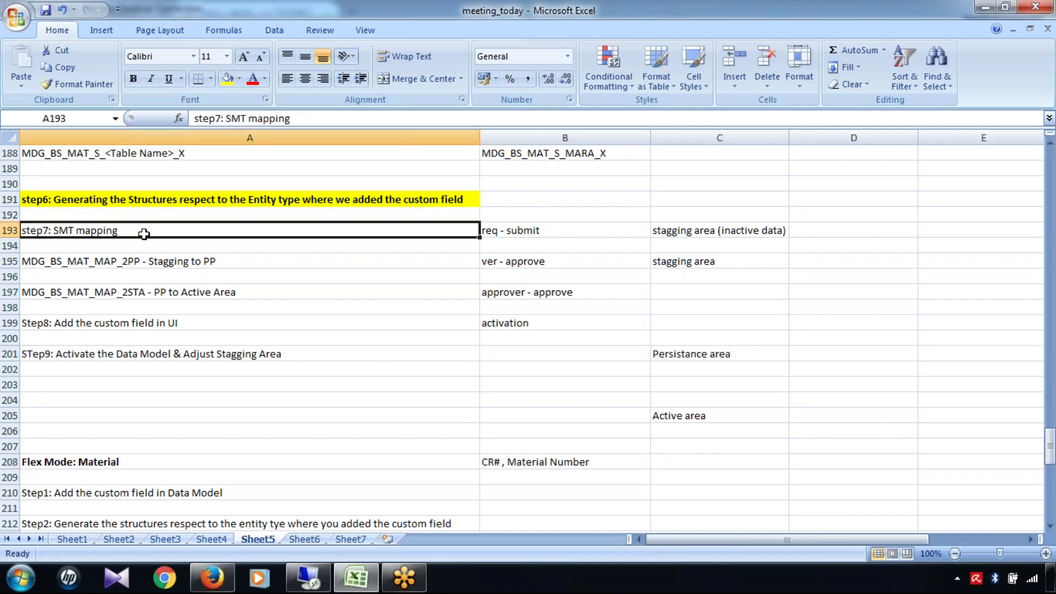
pyautogui.click(697, 263)
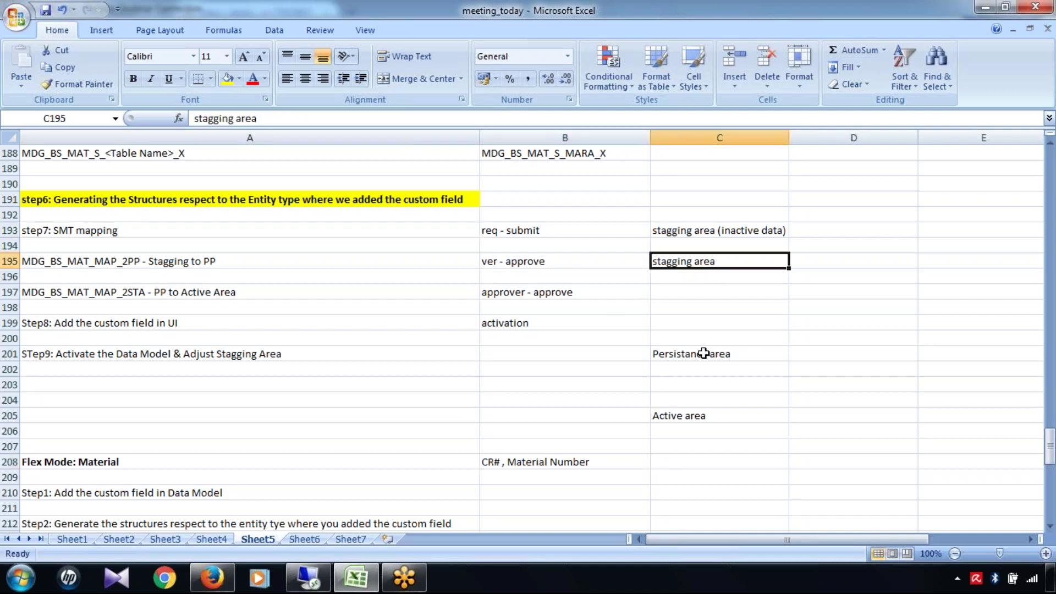
pyautogui.click(704, 353)
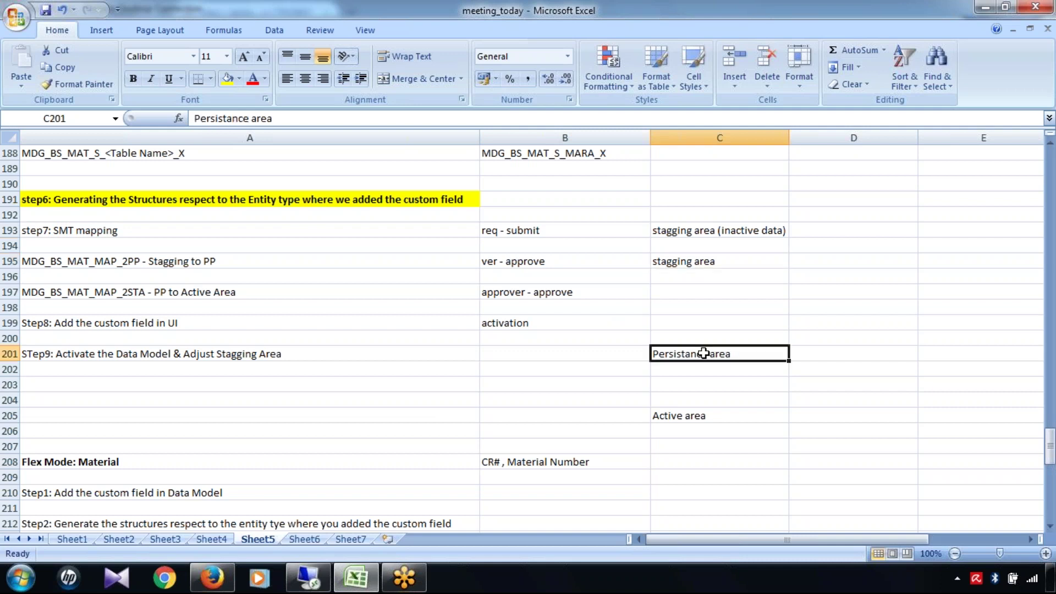
pyautogui.click(681, 416)
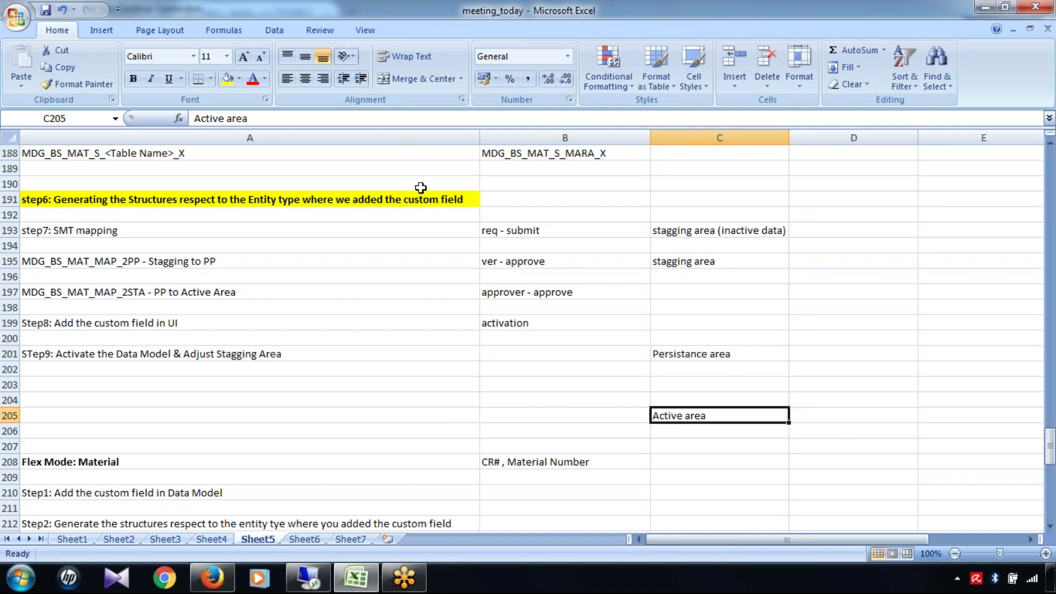
pyautogui.click(185, 234)
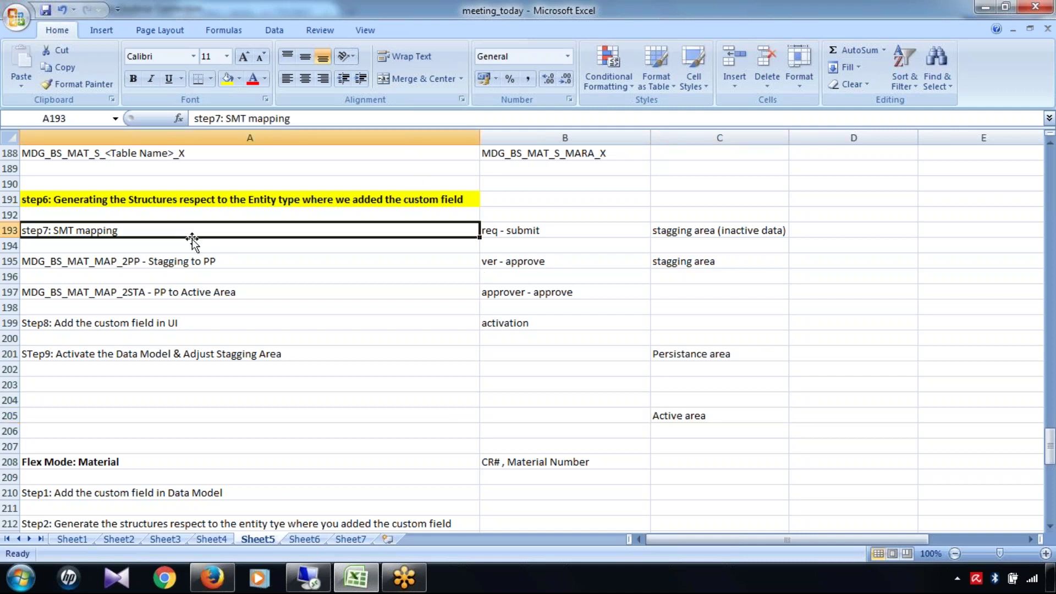
pyautogui.click(212, 259)
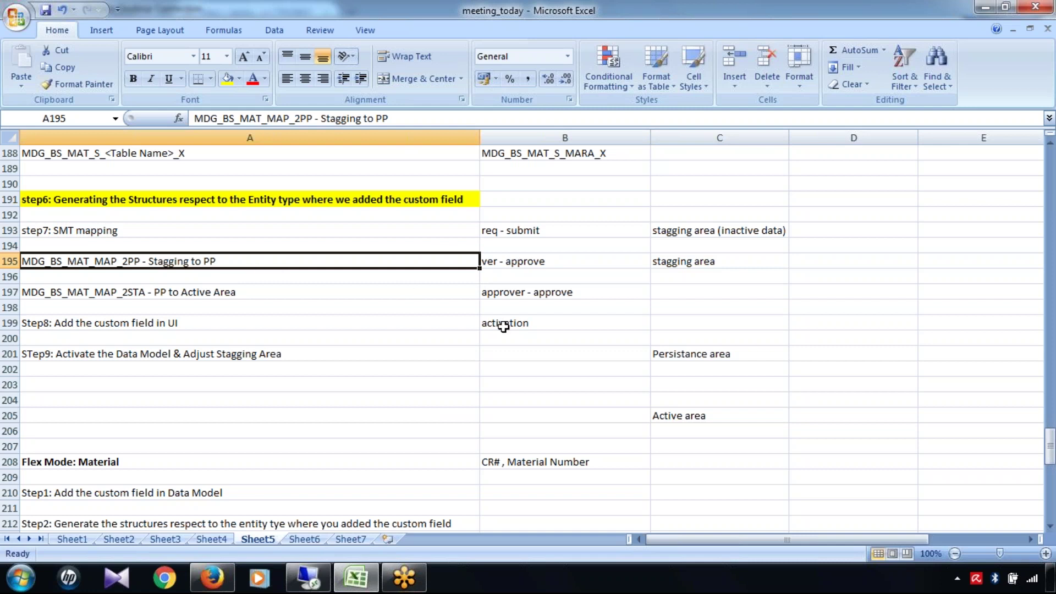
pyautogui.click(723, 351)
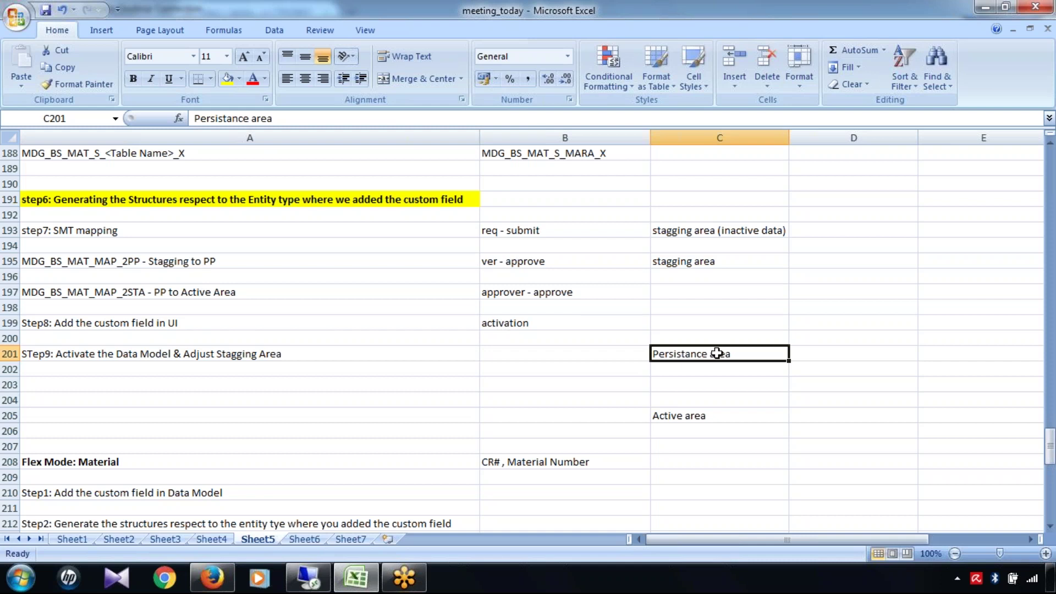
pyautogui.click(233, 295)
pyautogui.click(693, 427)
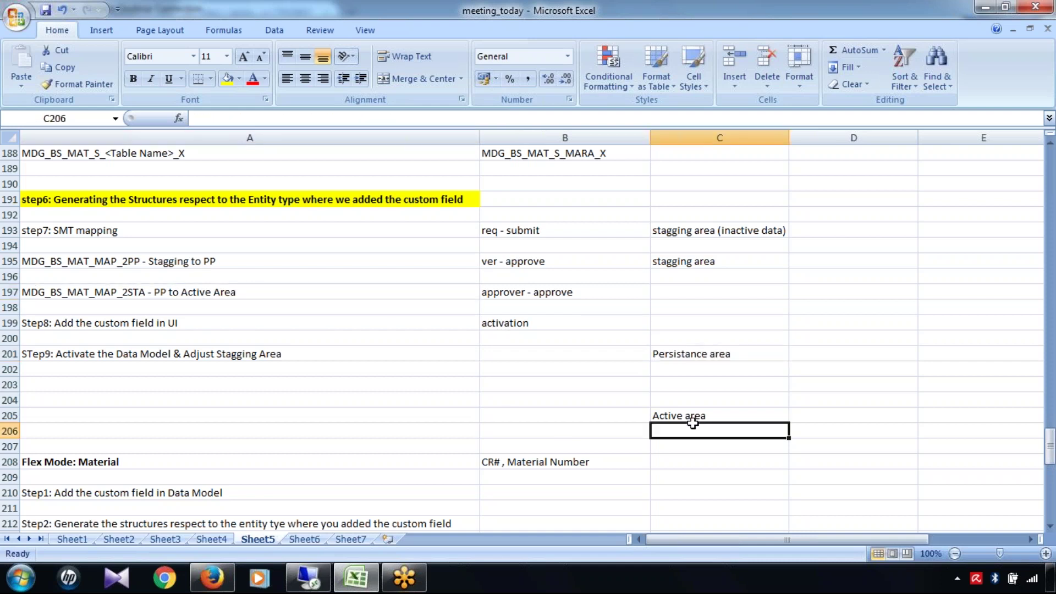
# Copy the mapping name MDG_BS_MAT_MAP_2PP from the Staging to PP note in cell A195.
pyautogui.click(181, 263)
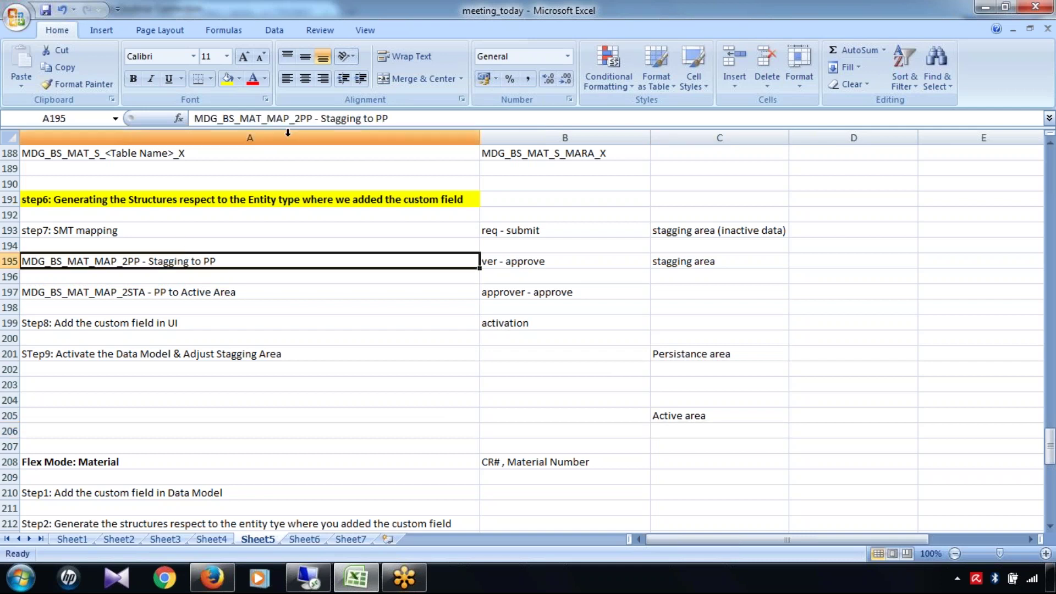
pyautogui.click(312, 119)
pyautogui.moveTo(312, 119); pyautogui.dragTo(195, 119)
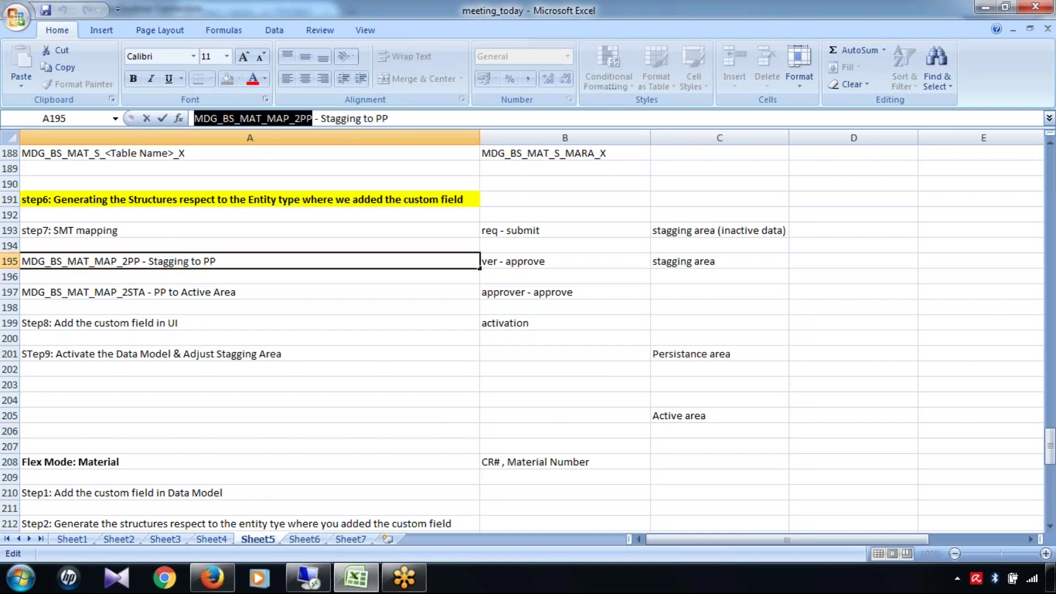
# Switch to the SAP remote desktop, return to the Display IMG structure and open Create and Edit Mappings under Data Modeling in a maximized window.
pyautogui.click(316, 584)
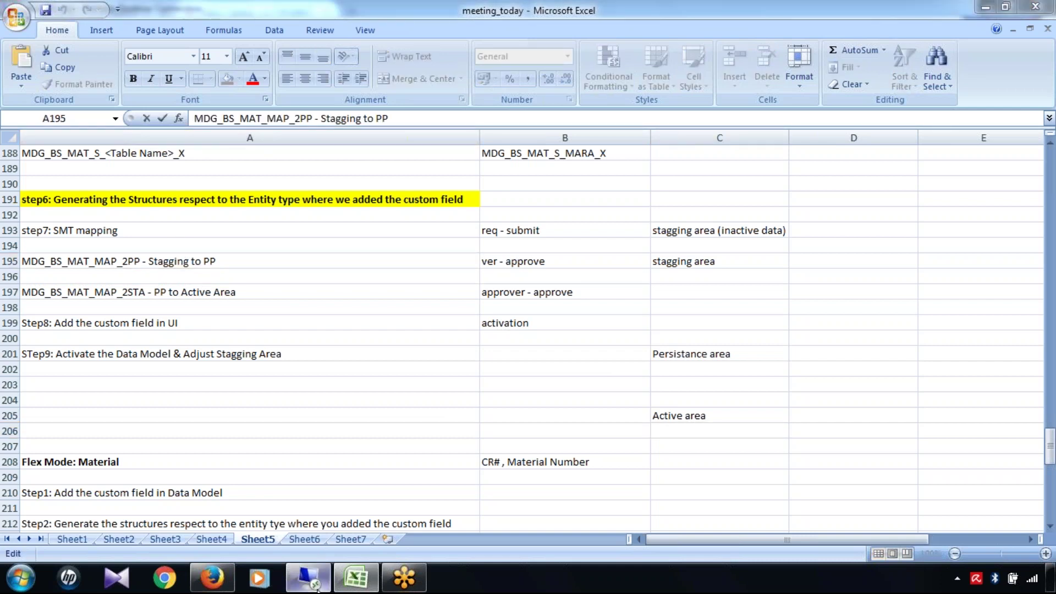
pyautogui.click(207, 60)
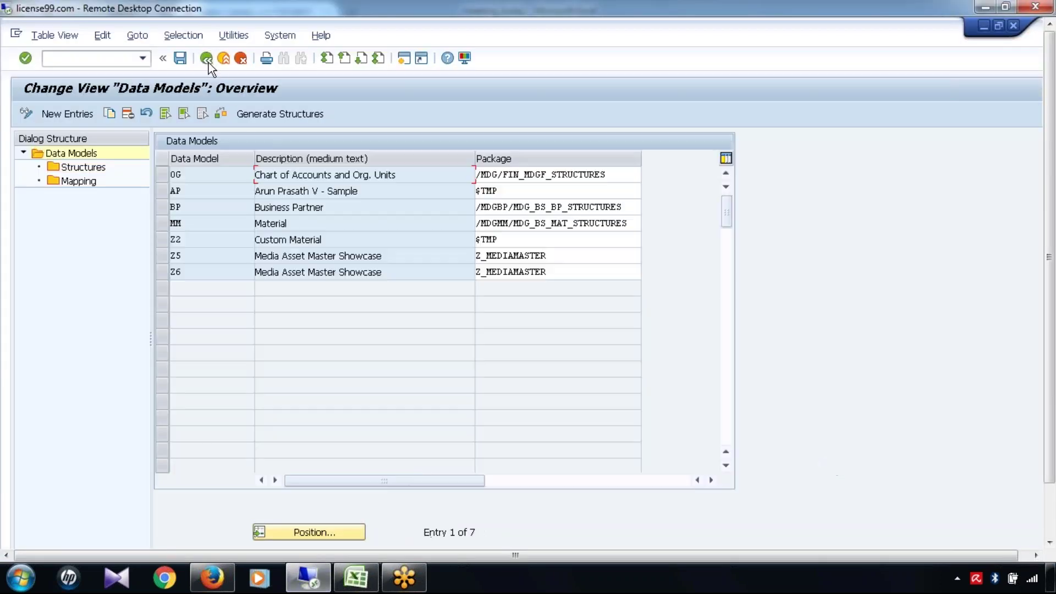
pyautogui.click(208, 62)
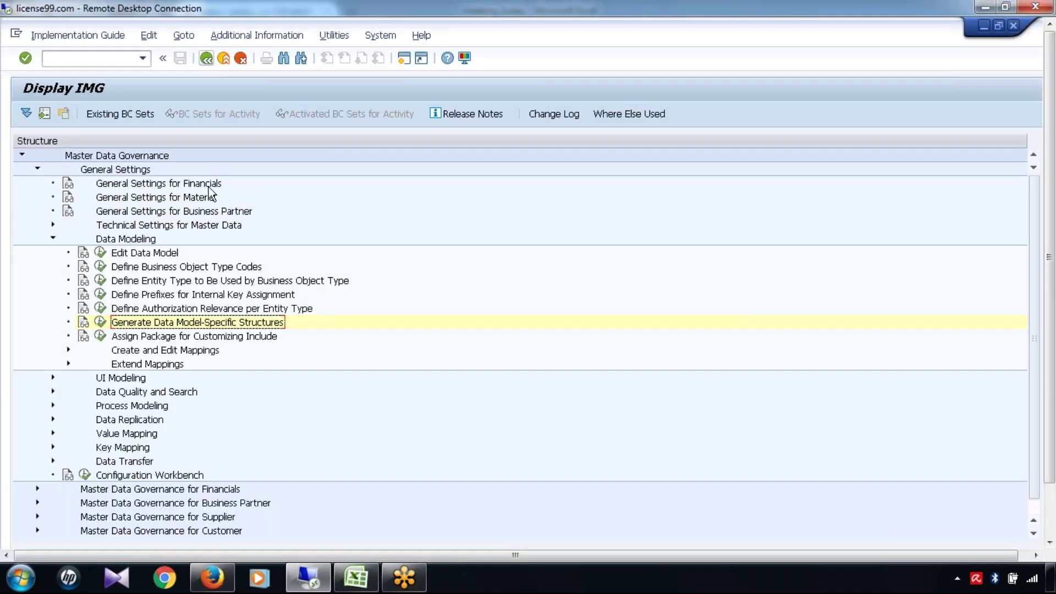
pyautogui.click(68, 350)
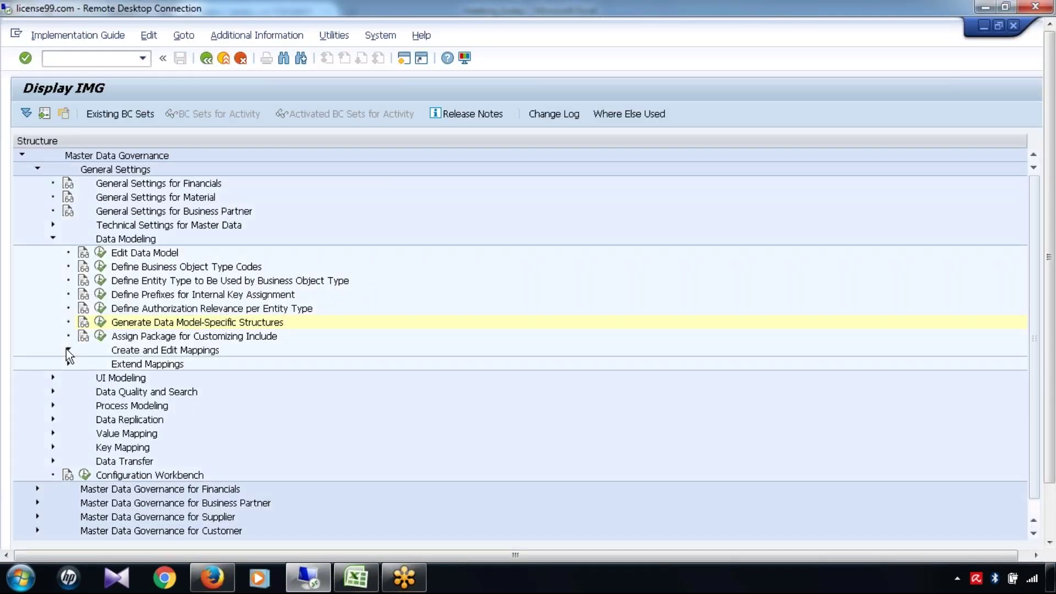
pyautogui.click(116, 377)
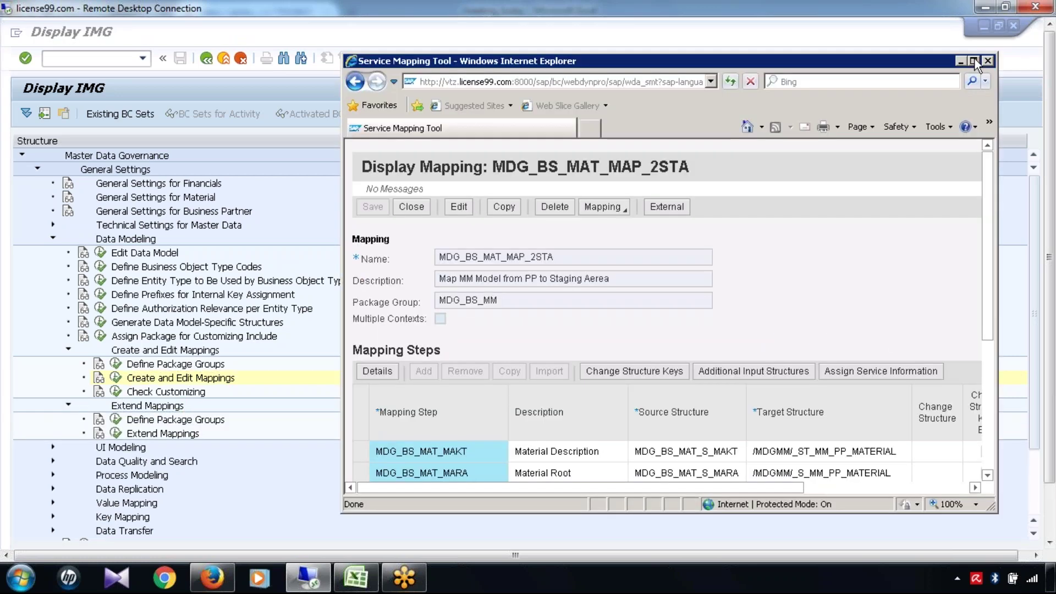
pyautogui.click(973, 60)
# Load the mapping MDG_BS_MAT_MAP_2PP in the Service Mapping Tool.
pyautogui.click(259, 169)
pyautogui.click(256, 204)
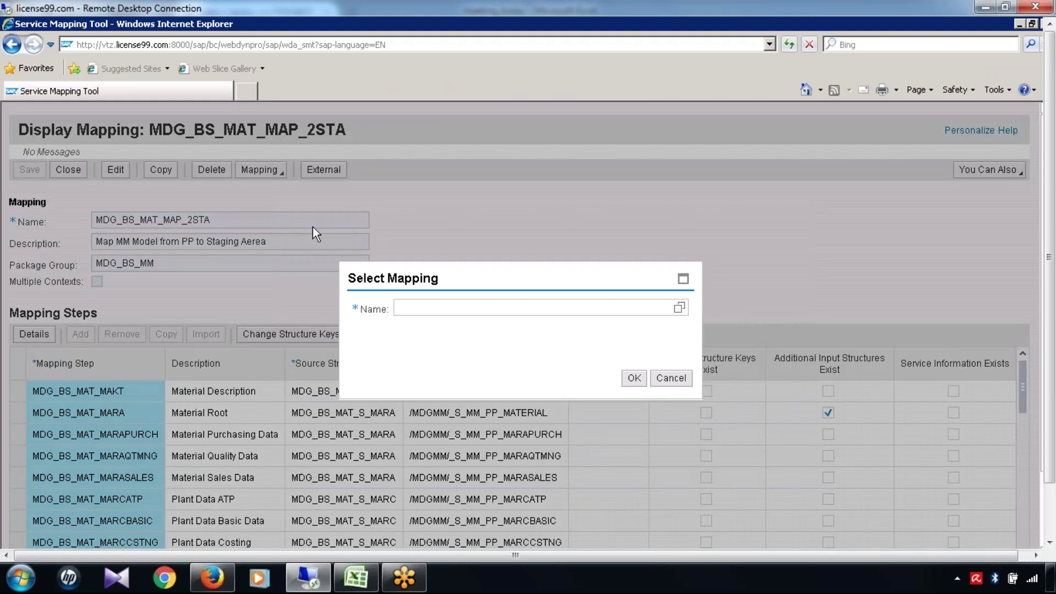
pyautogui.write('MDG_BS_')
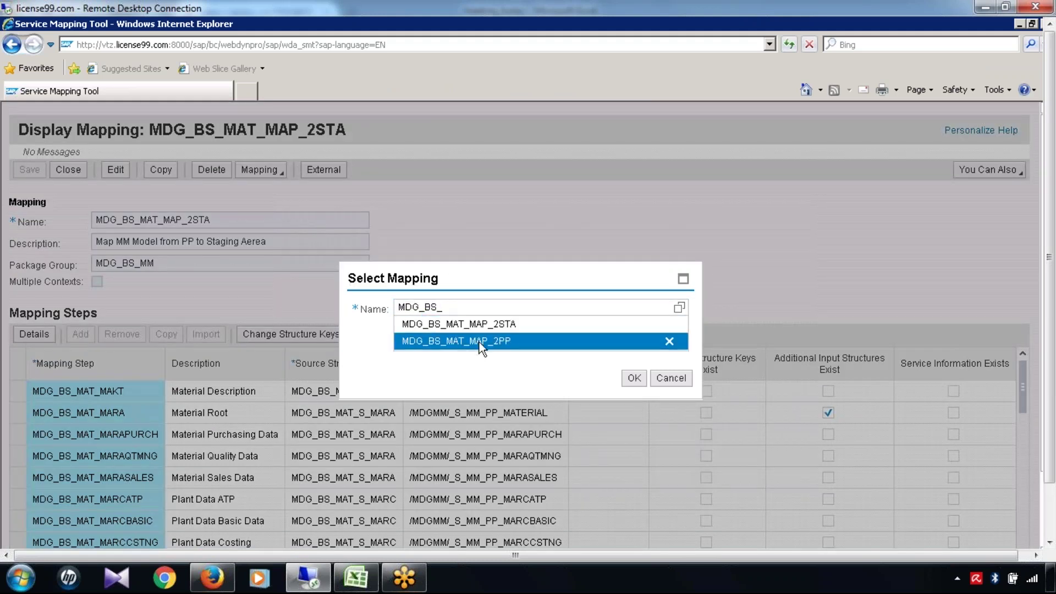
pyautogui.click(479, 343)
pyautogui.click(634, 378)
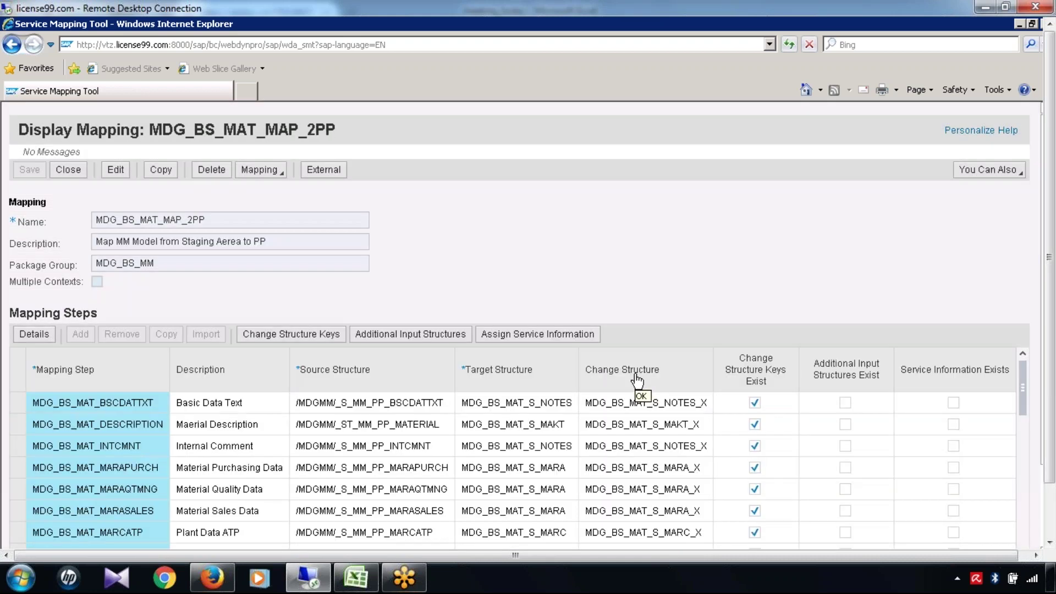
pyautogui.click(249, 225)
# Select the Material Root mapping step MDG_BS_MAT_MATERIAL in the list of mapping steps.
pyautogui.moveTo(1053, 393); pyautogui.dragTo(1053, 414)
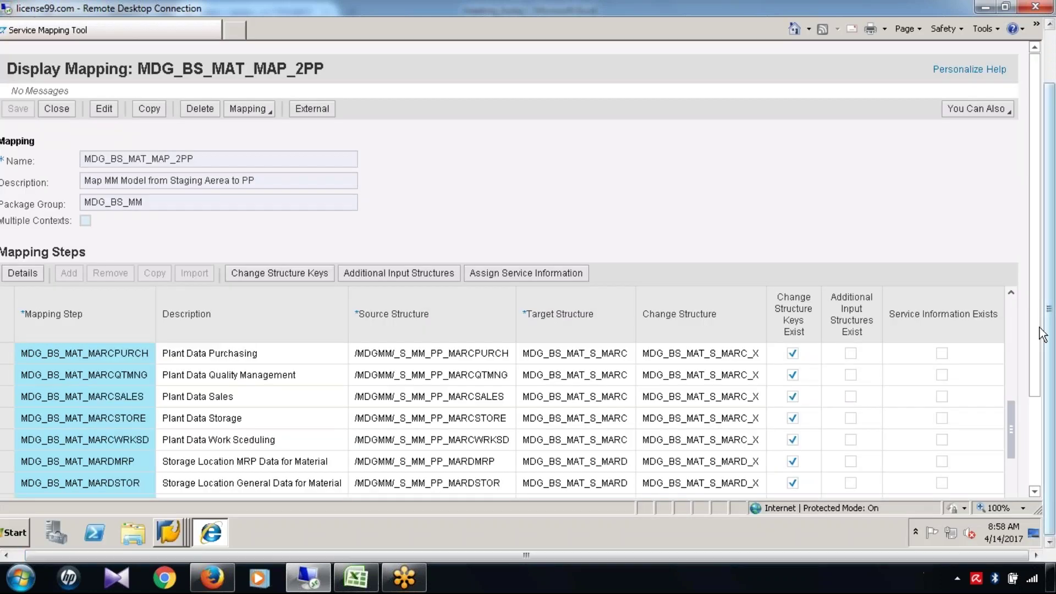
pyautogui.scroll(-2, 1041, 334)
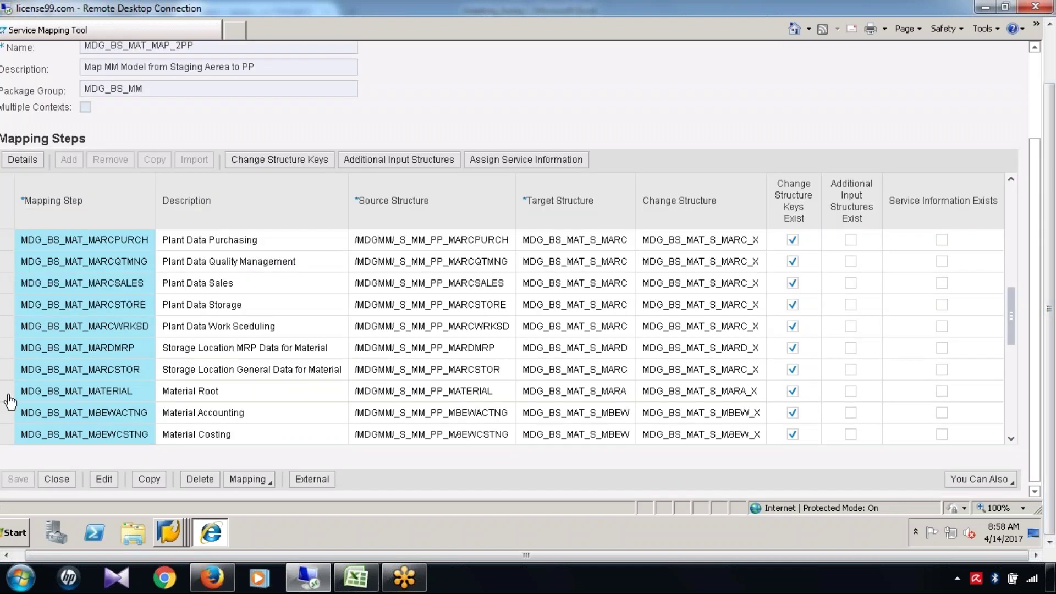
pyautogui.click(8, 395)
# Look up the data type /MDGMM/*PP_MATERIAL* in the ABAP Dictionary and display the structure /MDGMM/_S_MM_PP_MATERIAL.
pyautogui.moveTo(169, 533)
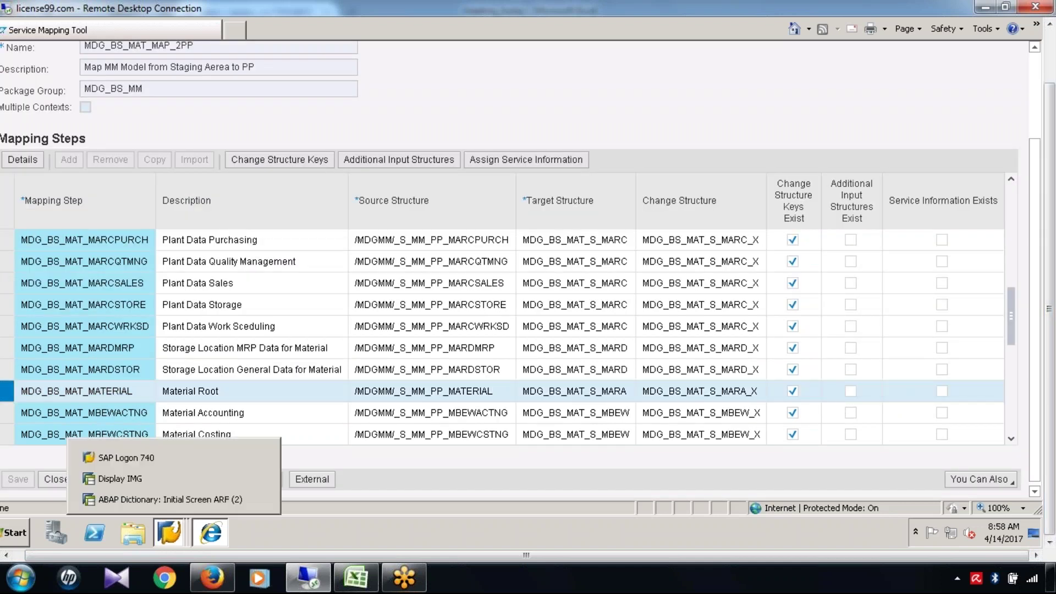
pyautogui.click(173, 480)
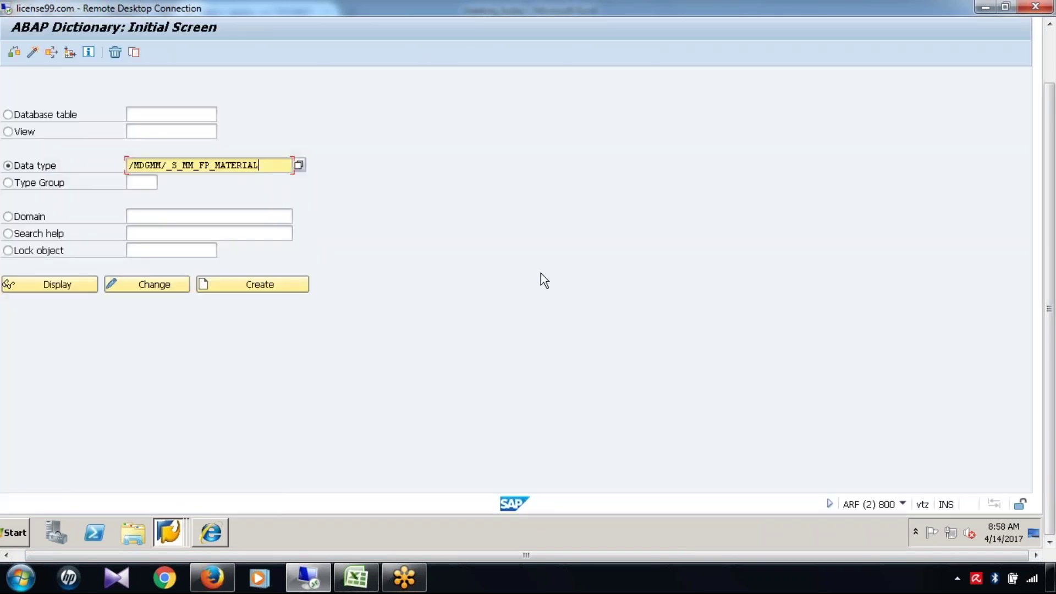
pyautogui.press('BackSpace')
pyautogui.press('BackSpace')
pyautogui.press('BackSpace')
pyautogui.press('BackSpace')
pyautogui.press('BackSpace')
pyautogui.press('BackSpace')
pyautogui.press('BackSpace')
pyautogui.press('BackSpace')
pyautogui.press('BackSpace')
pyautogui.press('BackSpace')
pyautogui.press('BackSpace')
pyautogui.press('BackSpace')
pyautogui.press('BackSpace')
pyautogui.press('BackSpace')
pyautogui.press('BackSpace')
pyautogui.press('BackSpace')
pyautogui.press('BackSpace')
pyautogui.press('BackSpace')
pyautogui.press('BackSpace')
pyautogui.press('BackSpace')
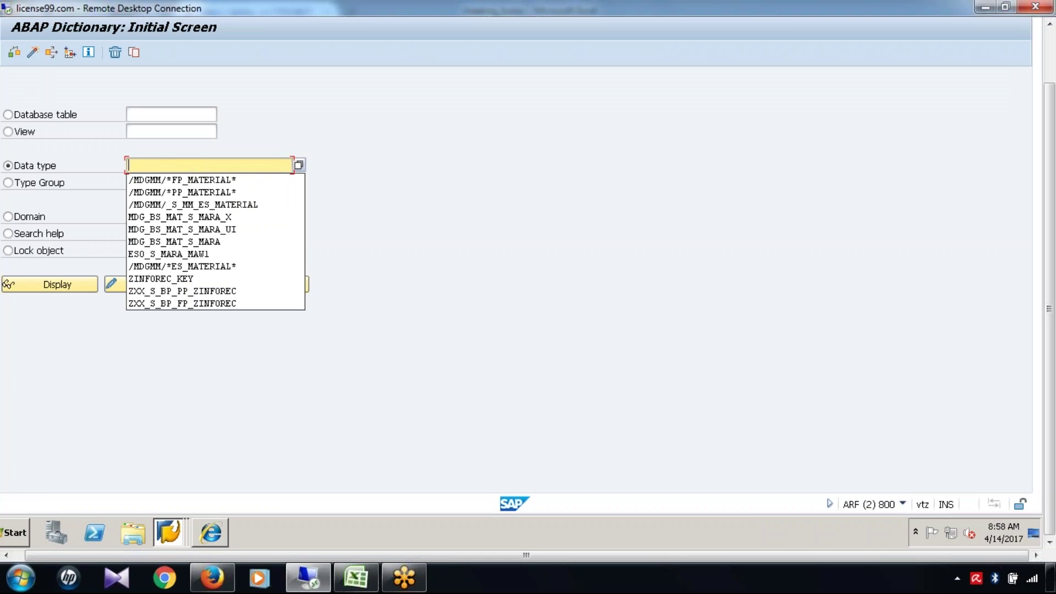
pyautogui.press('Down')
pyautogui.press('Down')
pyautogui.press('Return')
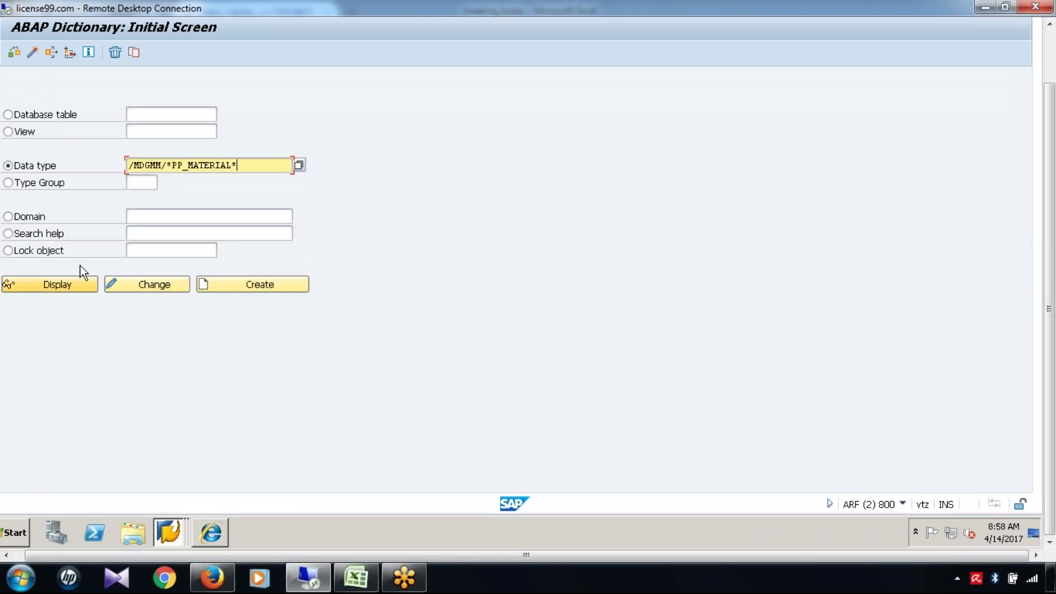
pyautogui.press('Return')
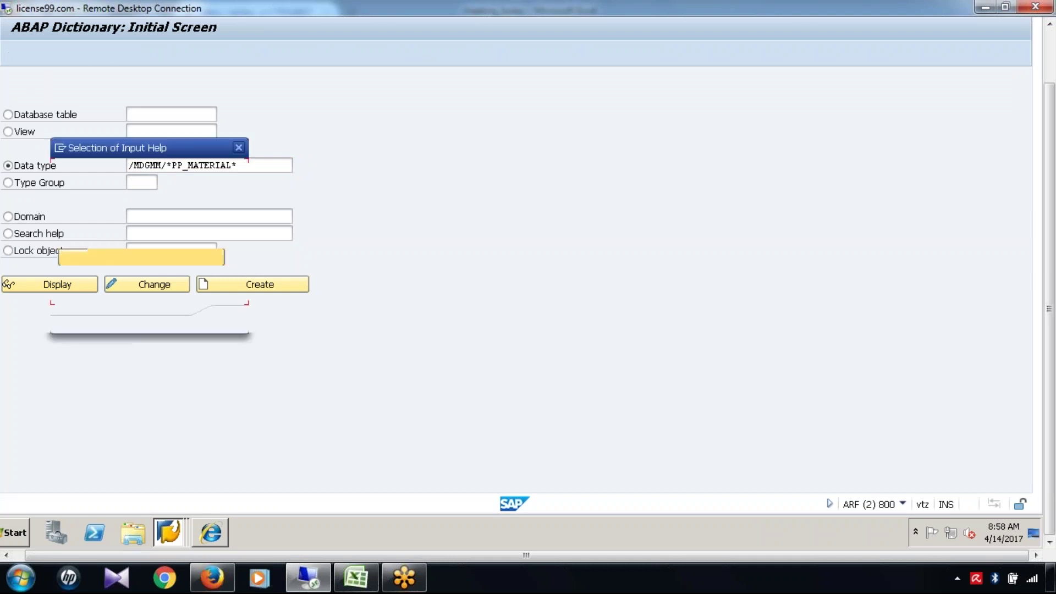
pyautogui.click(159, 208)
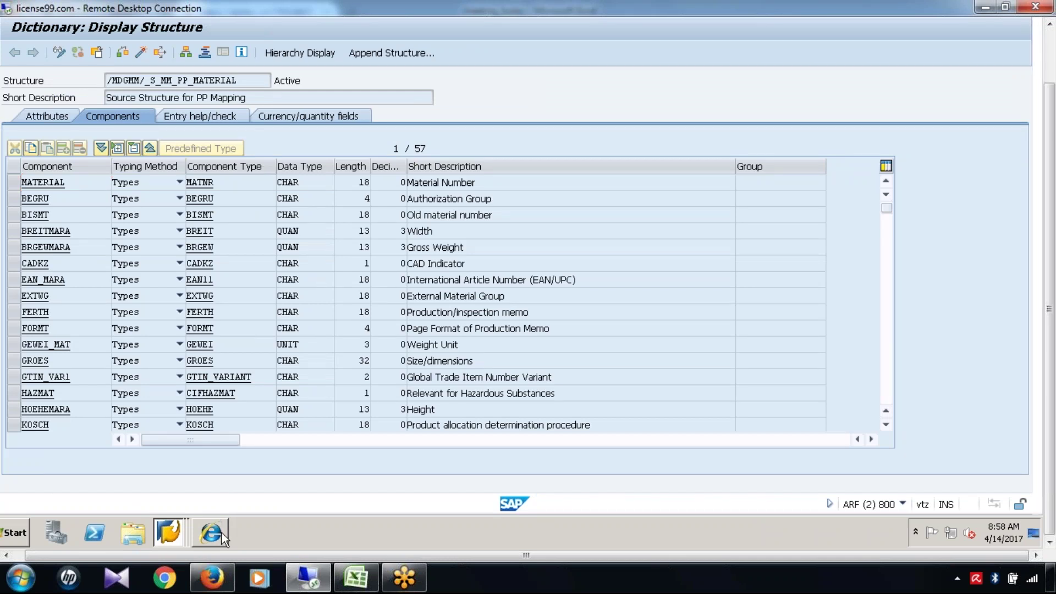
# Compare the Material Root mapping's source and target structures with the step 5 and step 6 structure notes in the Excel workbook.
pyautogui.click(223, 538)
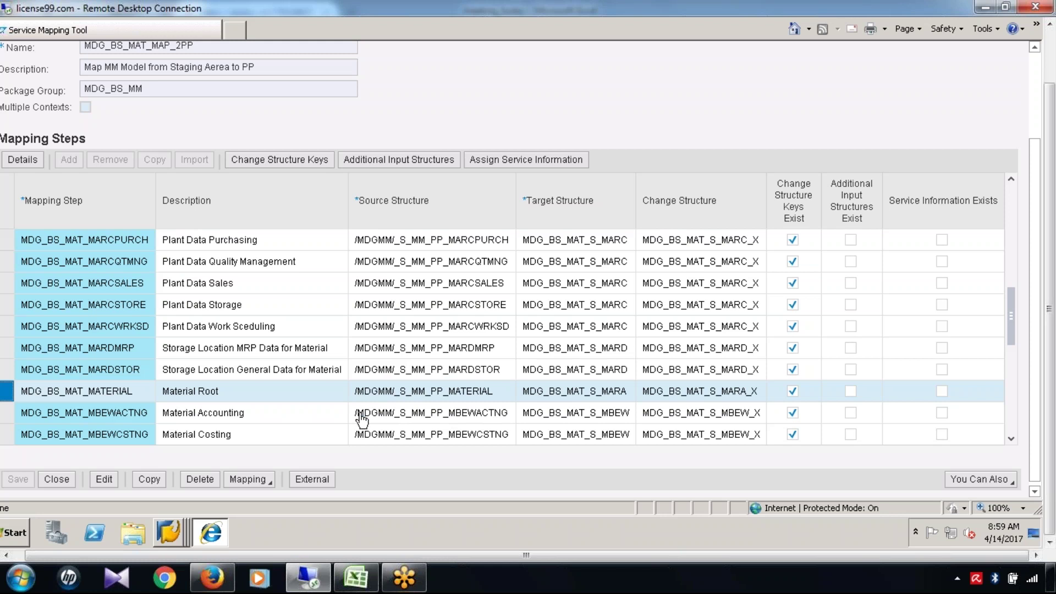
pyautogui.click(360, 586)
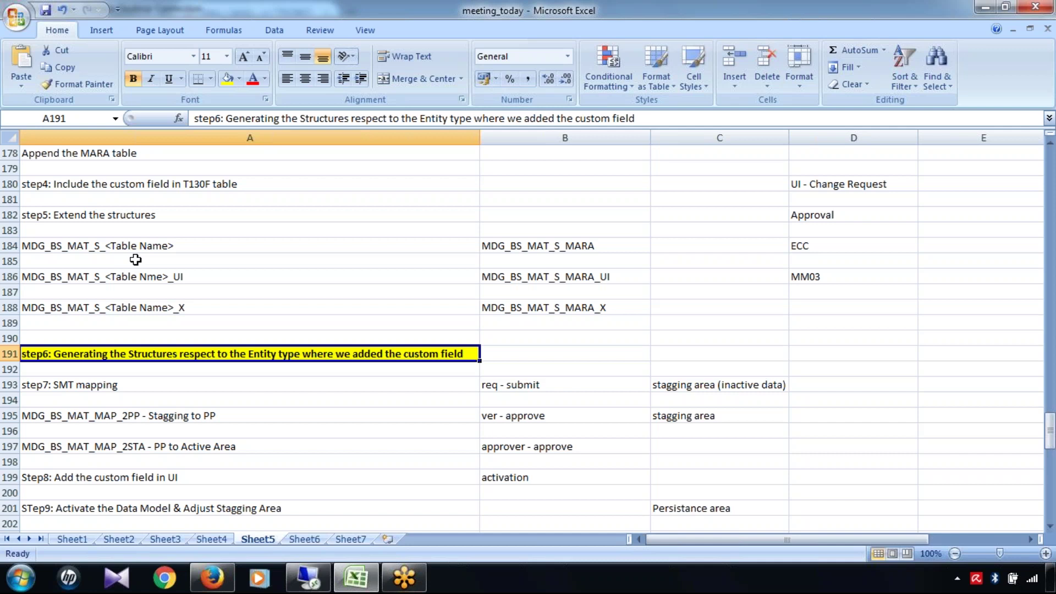
pyautogui.click(133, 415)
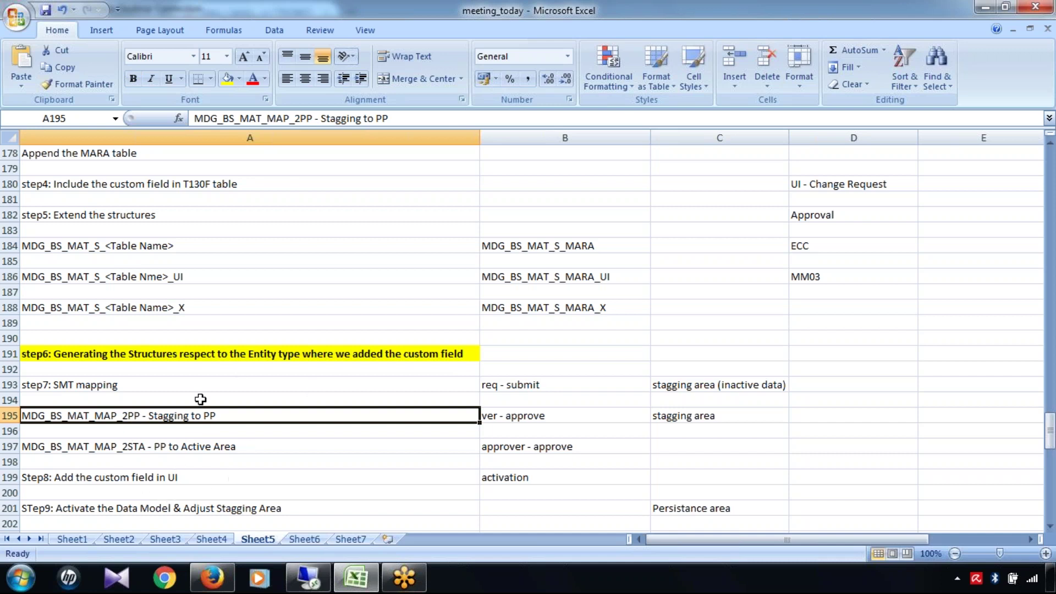
pyautogui.click(147, 215)
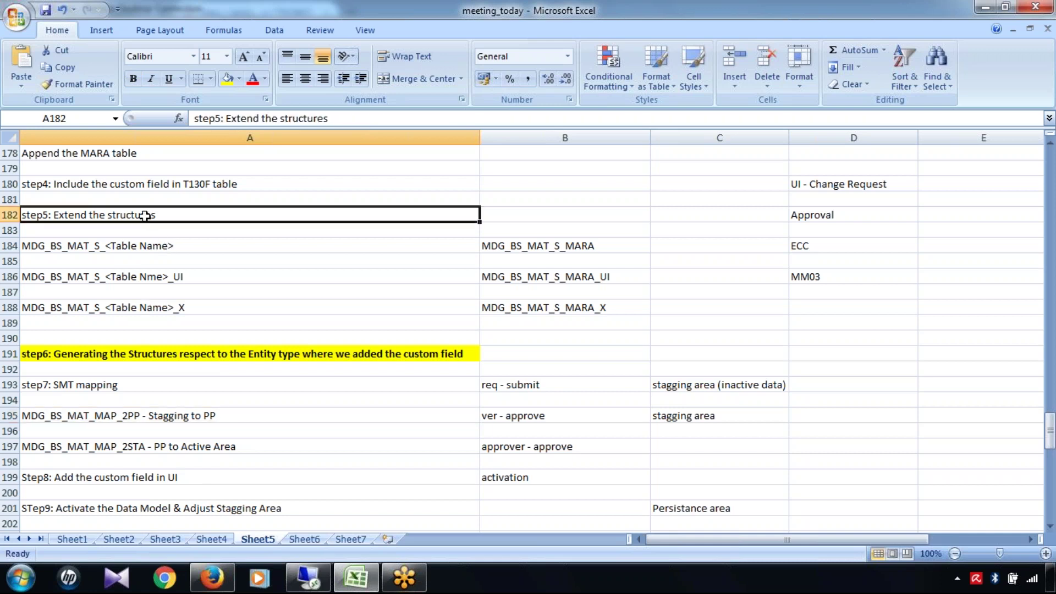
pyautogui.click(177, 363)
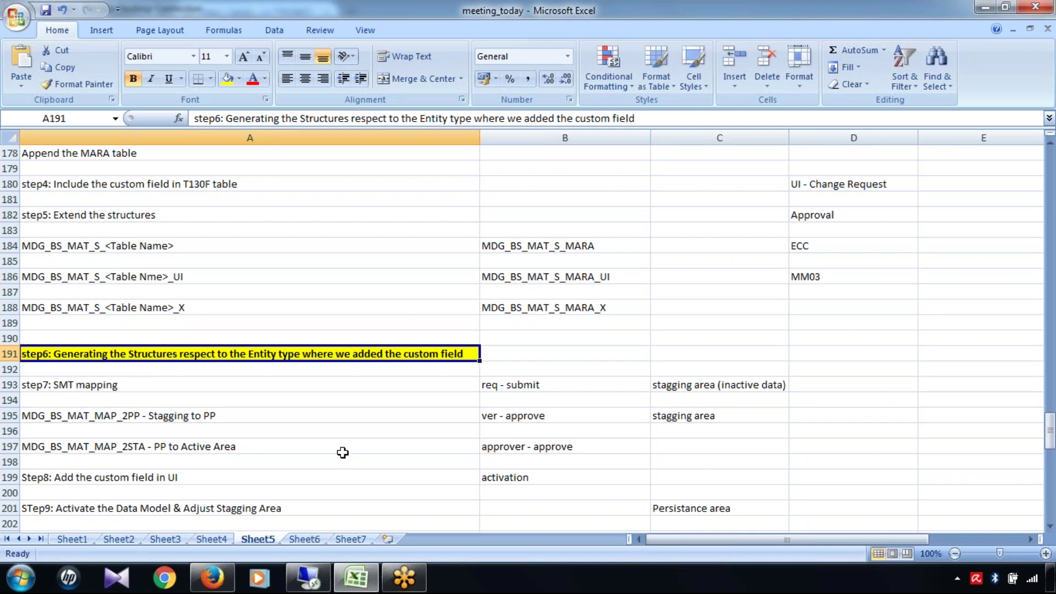
# Return to the Service Mapping Tool and open the details of mapping step MDG_BS_MAT_MATERIAL to show its transformations.
pyautogui.click(321, 587)
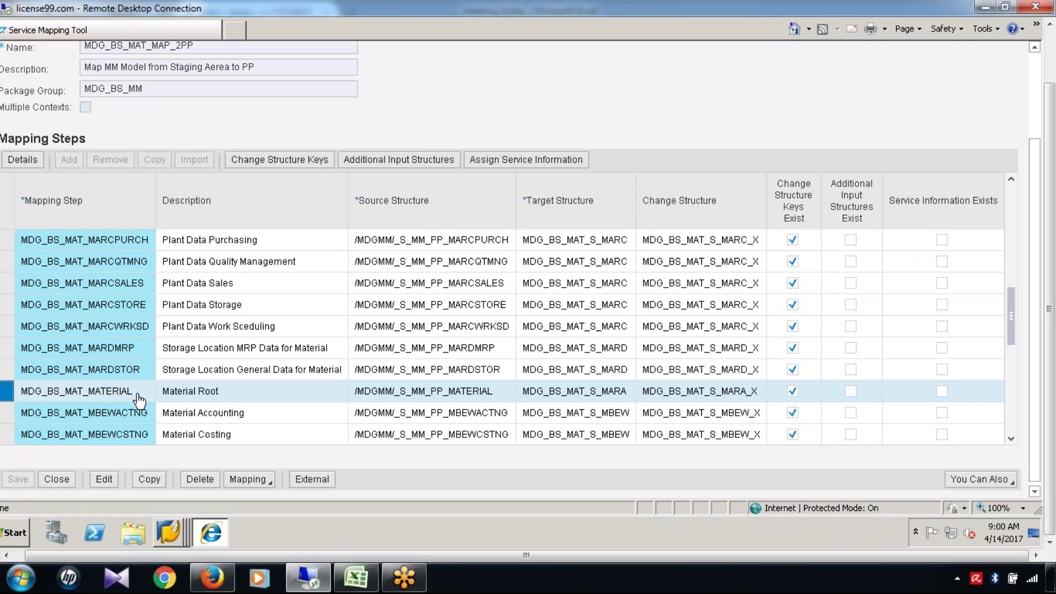
pyautogui.click(30, 161)
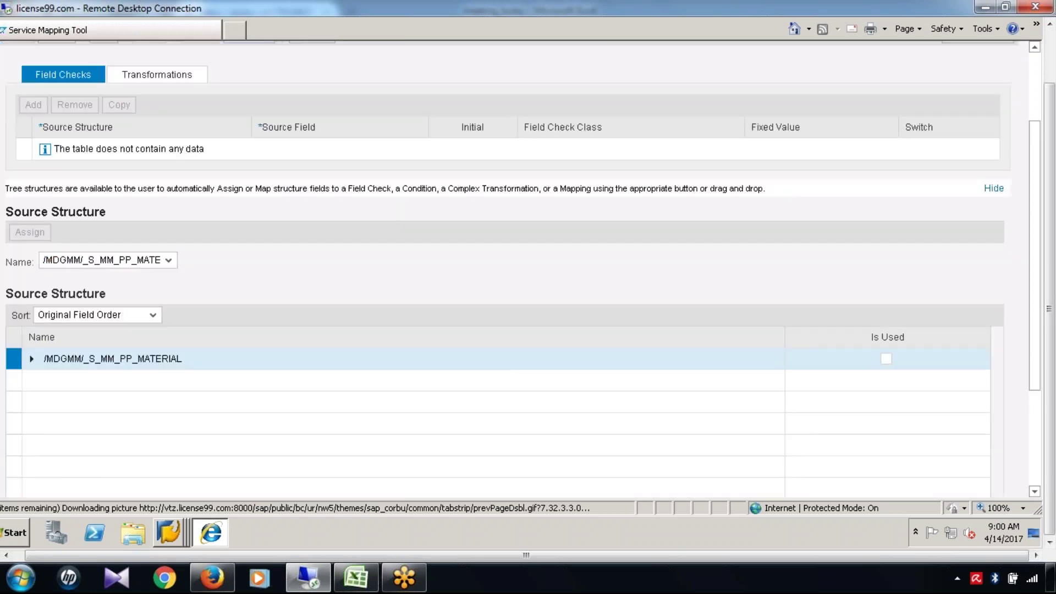
pyautogui.click(1035, 65)
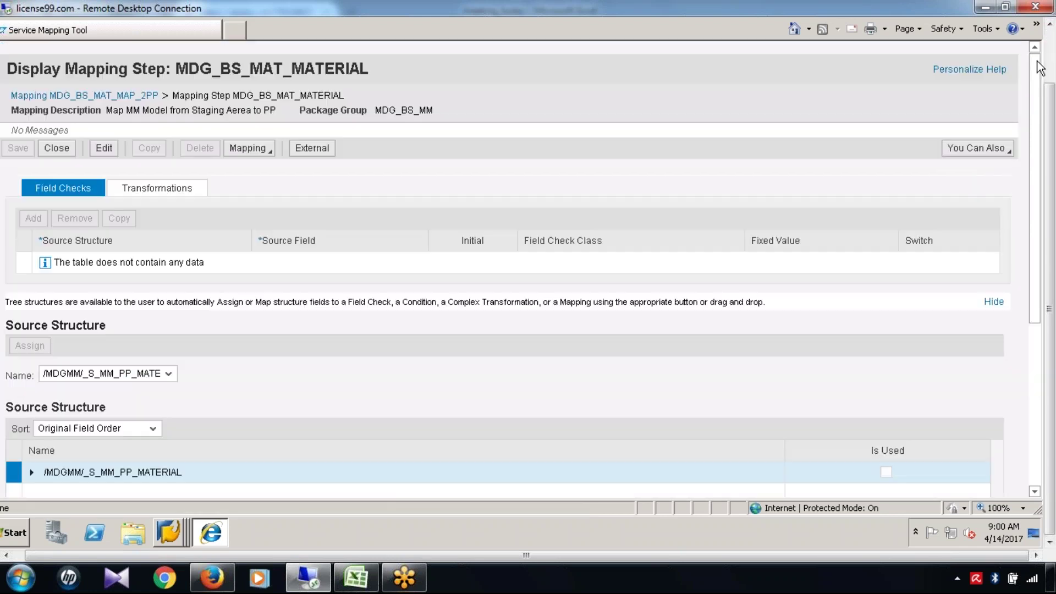
pyautogui.click(158, 190)
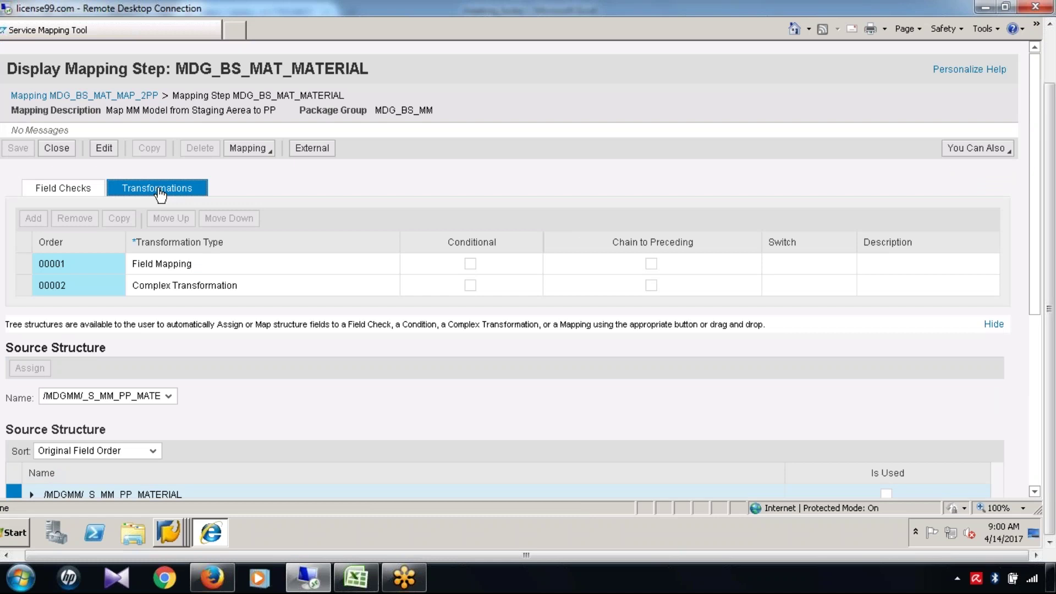
# Open the Field Mapping transformation 00001 and examine its mapped fields through the custom fields at the end of the list.
pyautogui.click(23, 264)
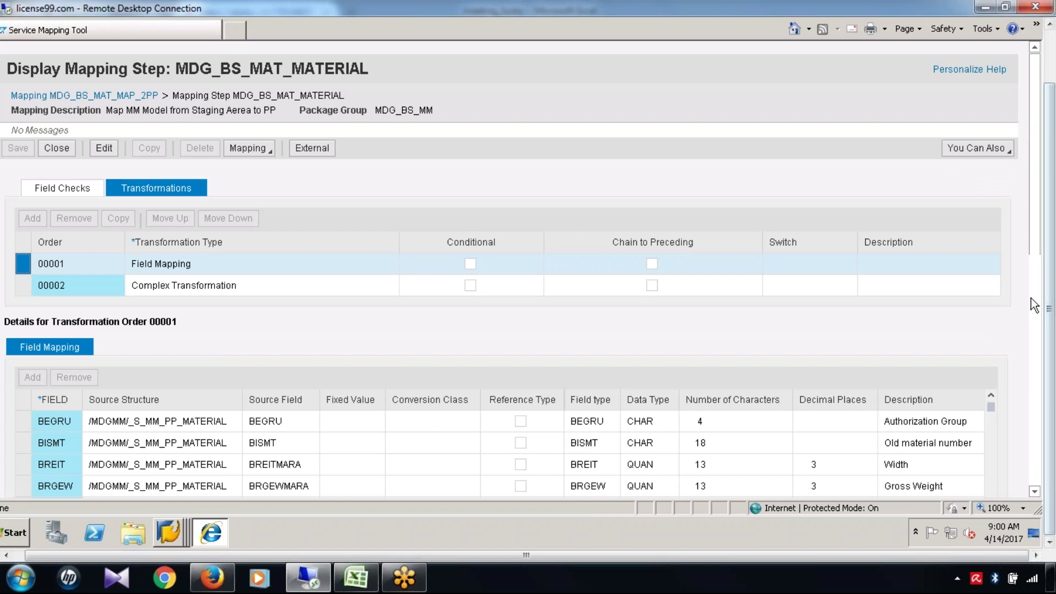
pyautogui.moveTo(1038, 245); pyautogui.dragTo(1041, 315)
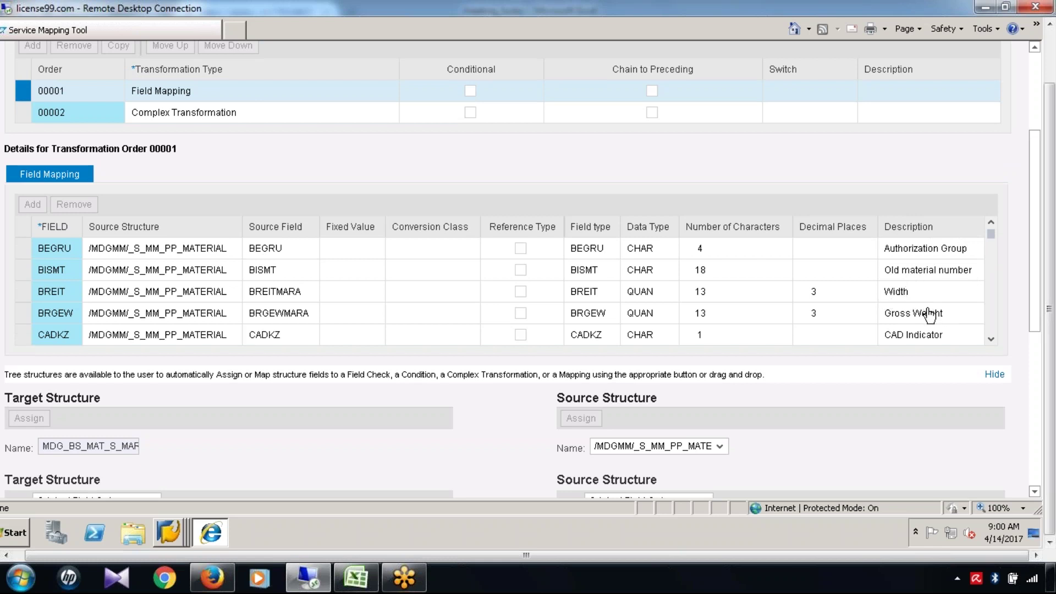
pyautogui.moveTo(992, 235); pyautogui.dragTo(992, 274)
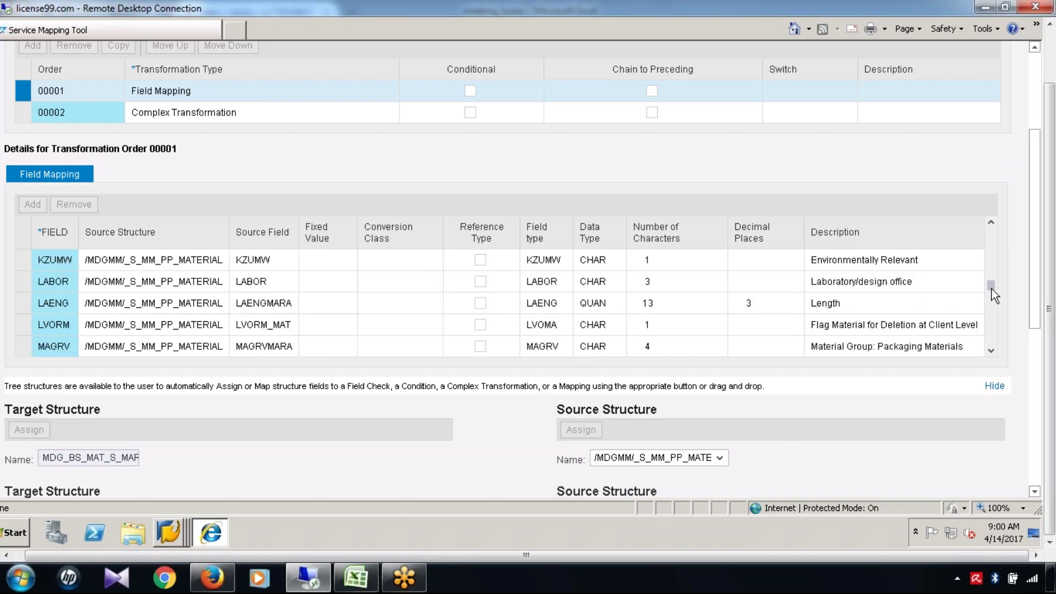
pyautogui.scroll(-2, 992, 288)
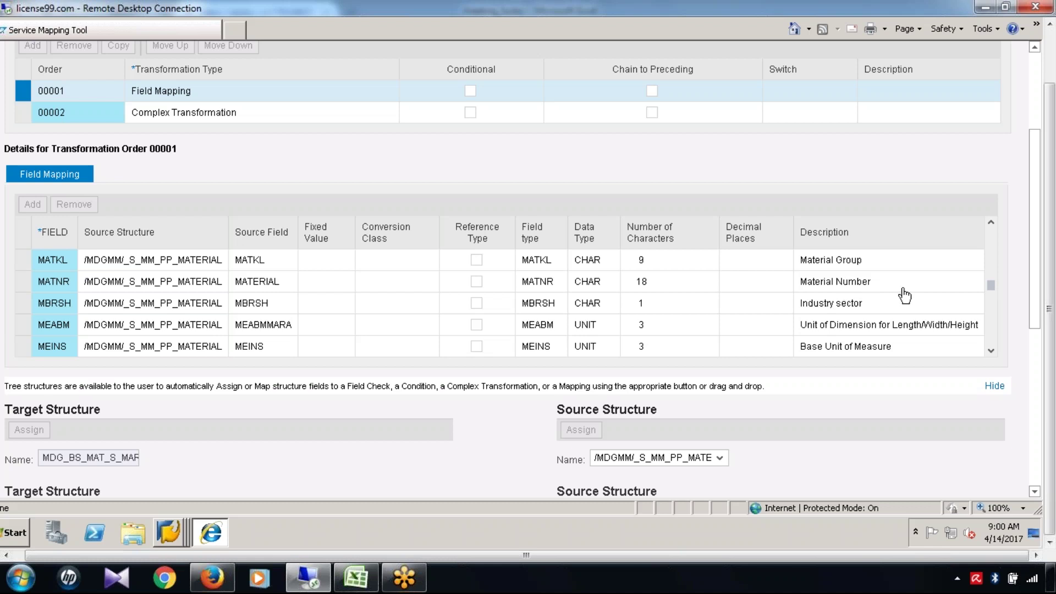
pyautogui.moveTo(992, 297)
pyautogui.scroll(-2, 992, 298)
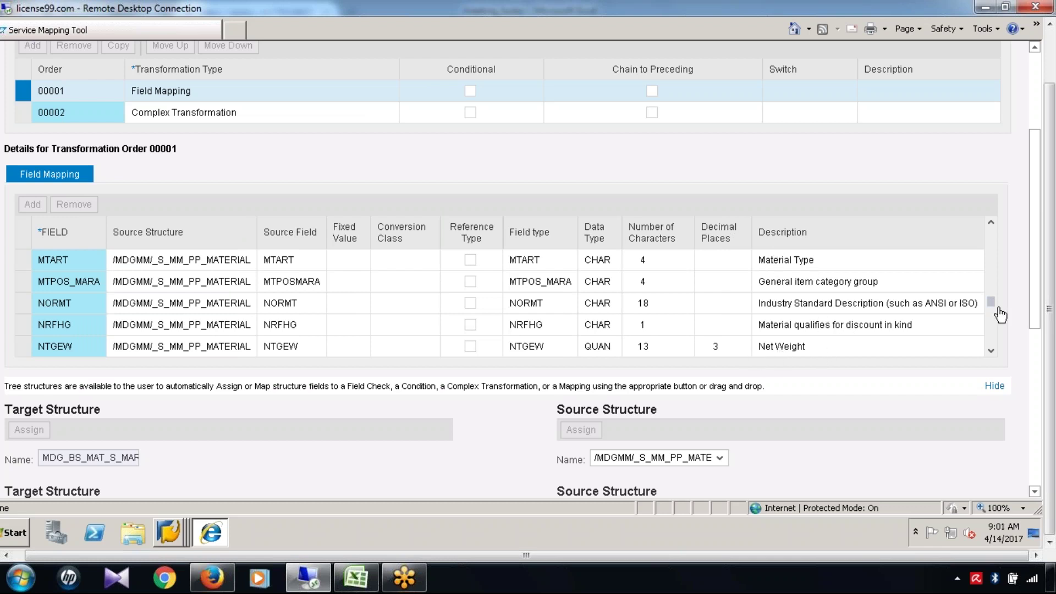
pyautogui.moveTo(992, 311); pyautogui.dragTo(991, 346)
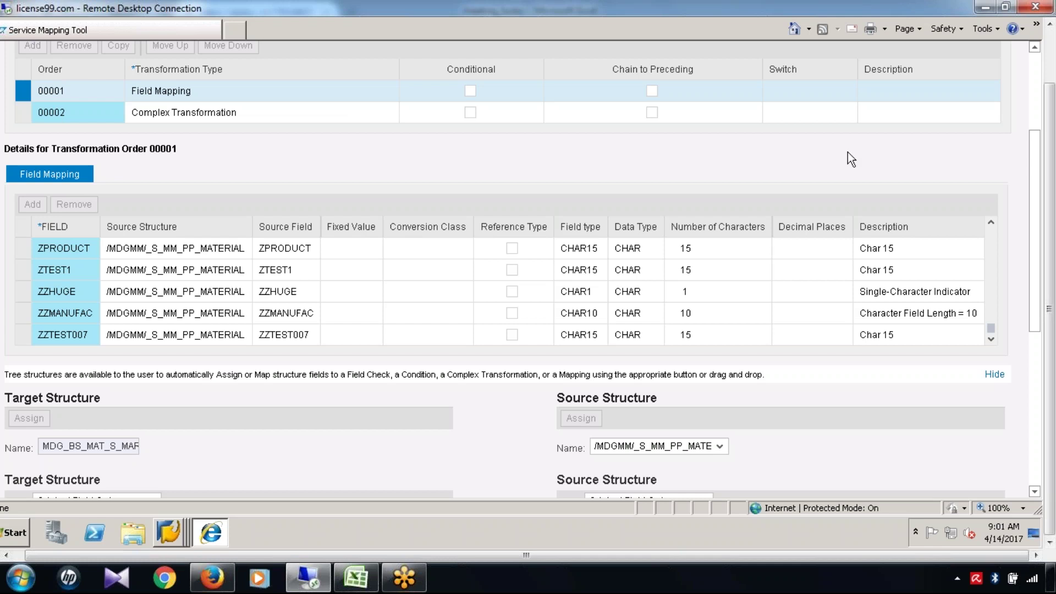
# Switch mapping step MDG_BS_MAT_MATERIAL to edit mode and add a field mapping row for target field ZTEST4.
pyautogui.click(1040, 66)
pyautogui.click(106, 149)
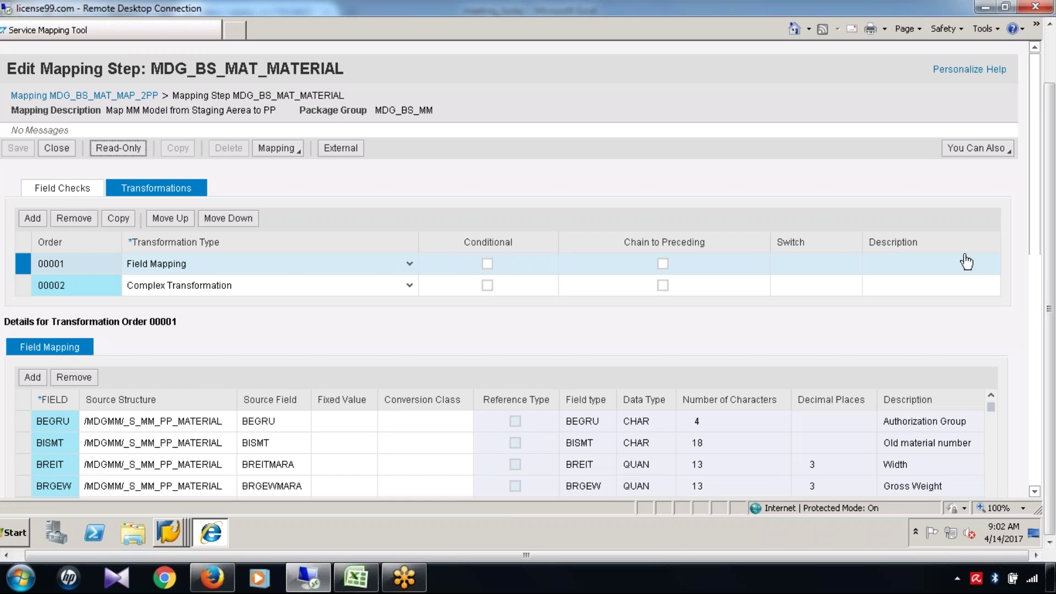
pyautogui.scroll(-1, 1032, 233)
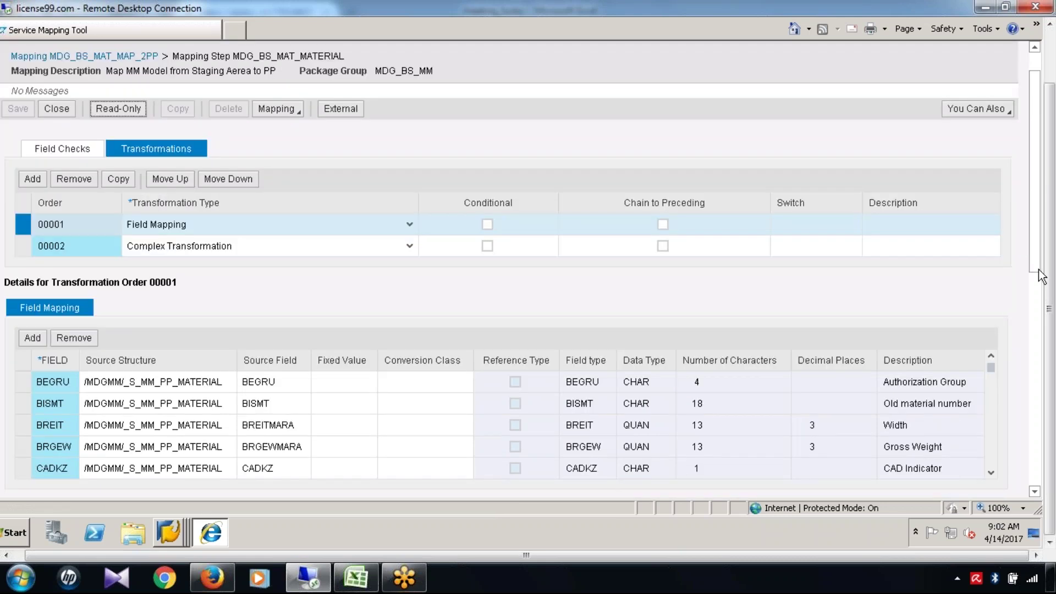
pyautogui.scroll(-1, 1042, 276)
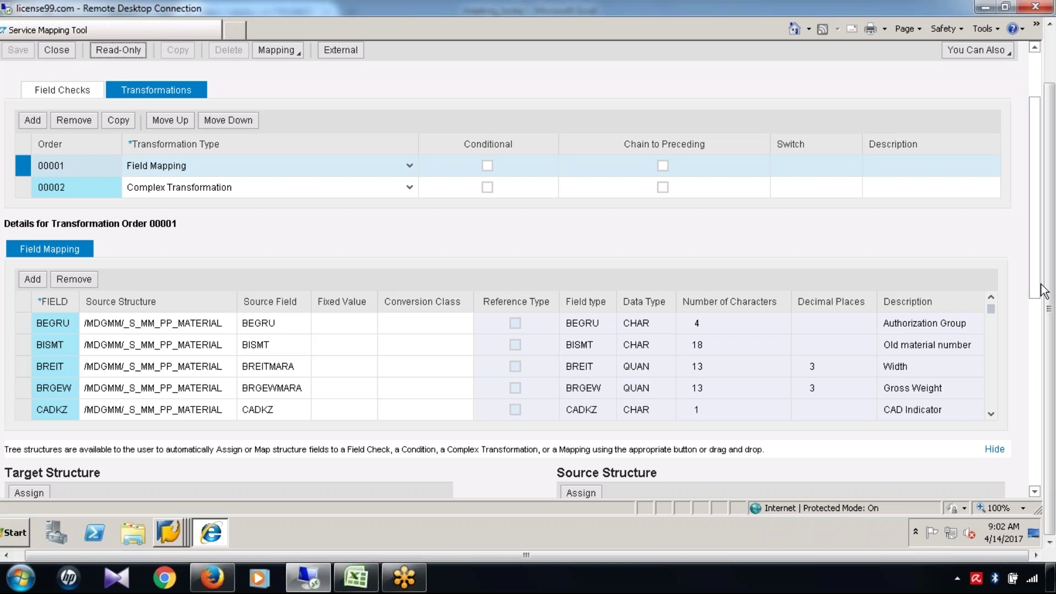
pyautogui.scroll(-1, 1042, 290)
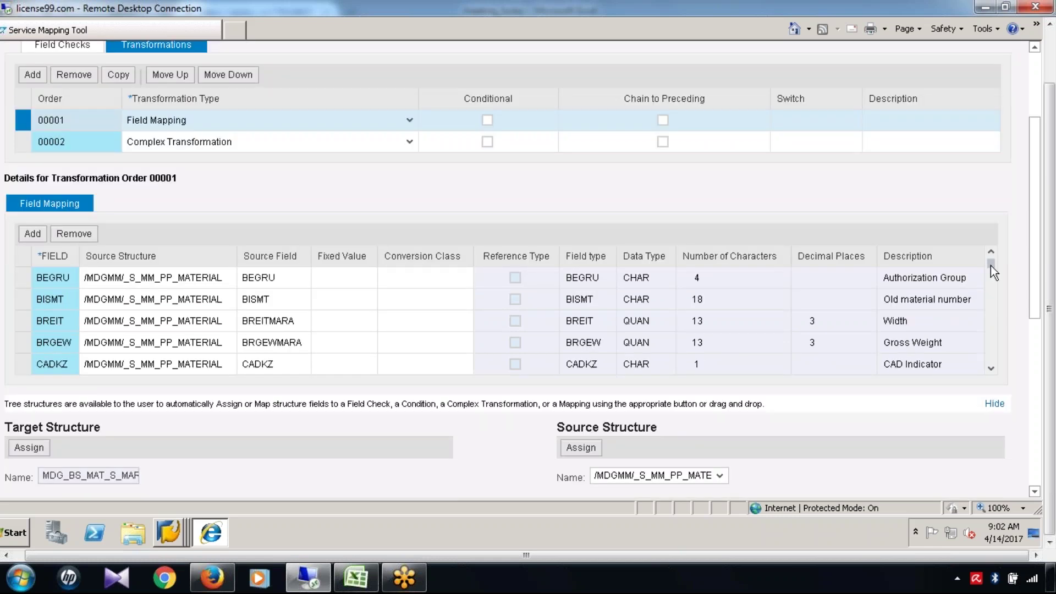
pyautogui.moveTo(991, 265); pyautogui.dragTo(992, 360)
pyautogui.click(32, 233)
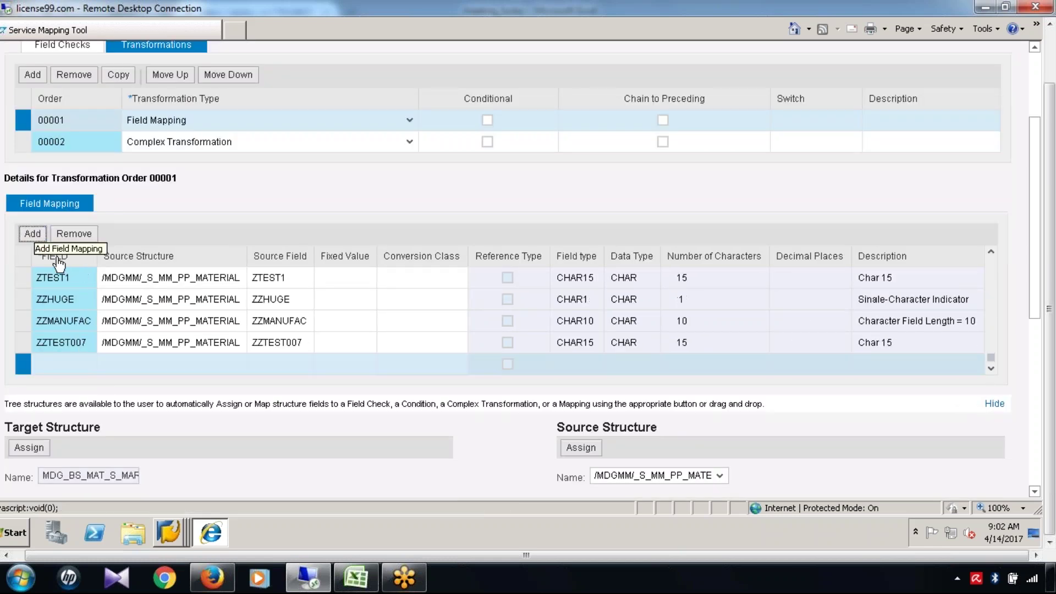
pyautogui.click(458, 312)
# Set the source structure of the ZTEST4 row to /MDGMM/_S_MM_PP_MATERIAL, copied from the ZZTEST007 row.
pyautogui.click(164, 352)
pyautogui.hotkey('ctrl', 'c')
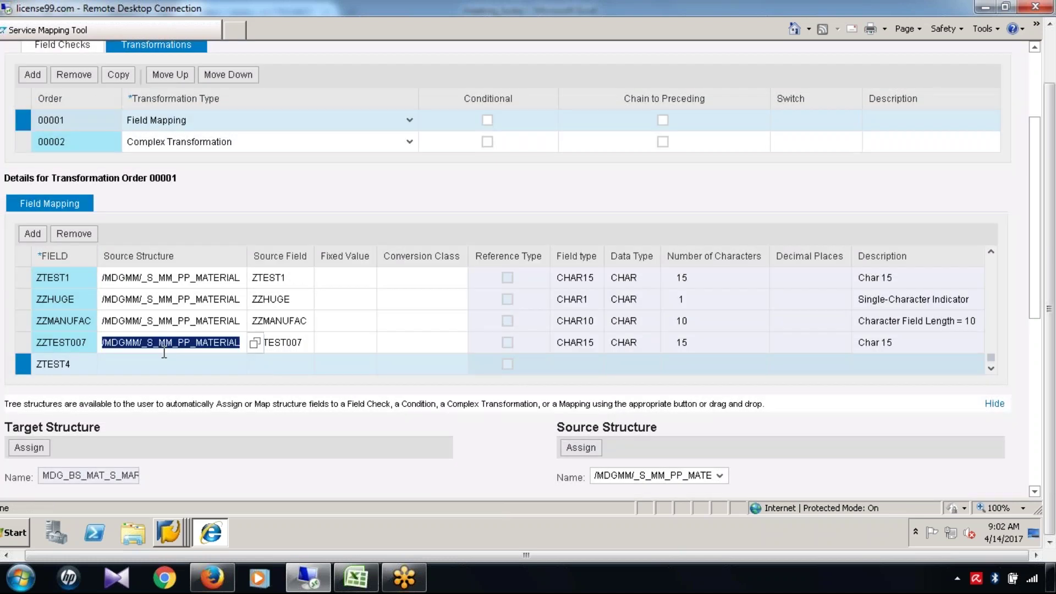
pyautogui.click(164, 363)
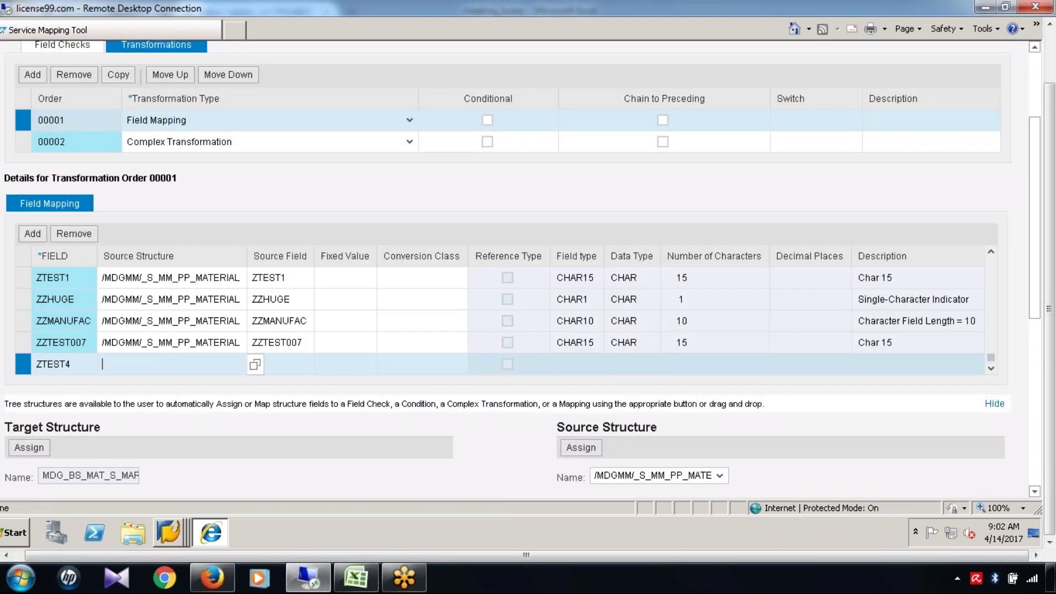
pyautogui.hotkey('ctrl', 'v')
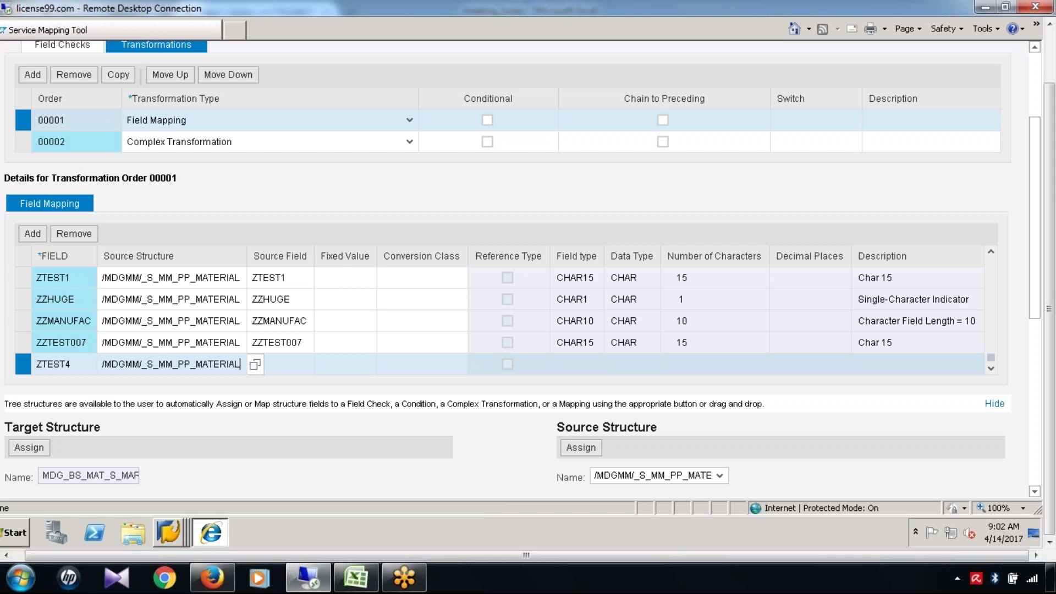
pyautogui.press('Down')
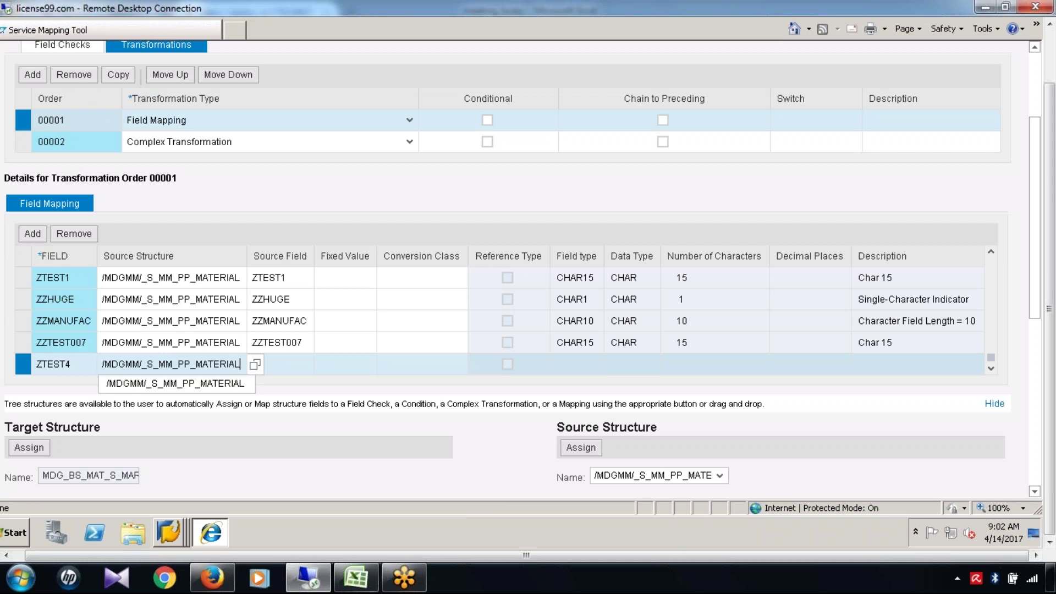
pyautogui.press('Tab')
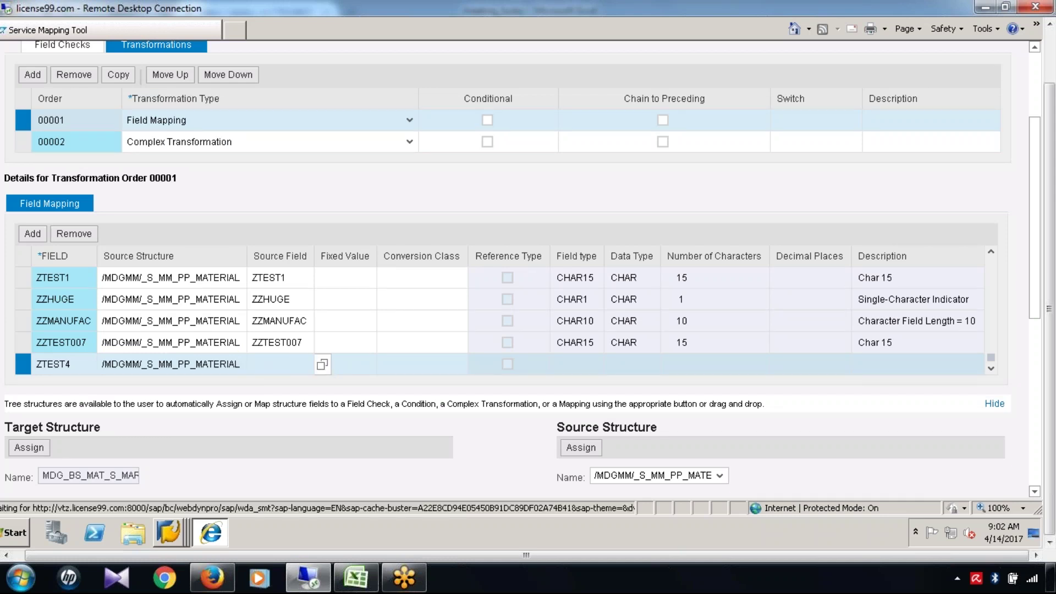
# Choose ZTEST4 as the source field for the new row and save the mapping.
pyautogui.click(322, 364)
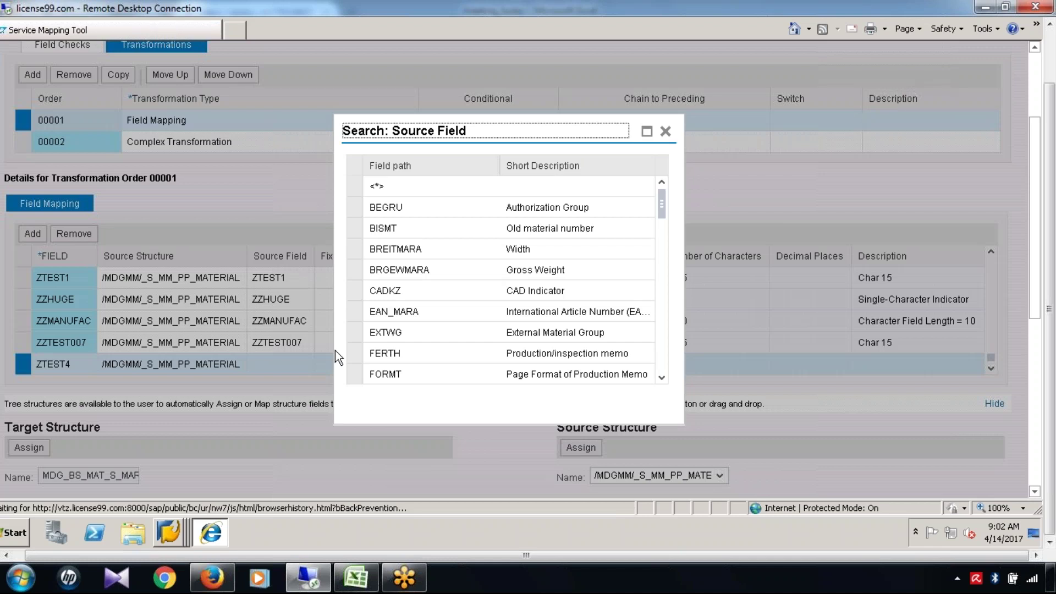
pyautogui.scroll(-10, 354, 293)
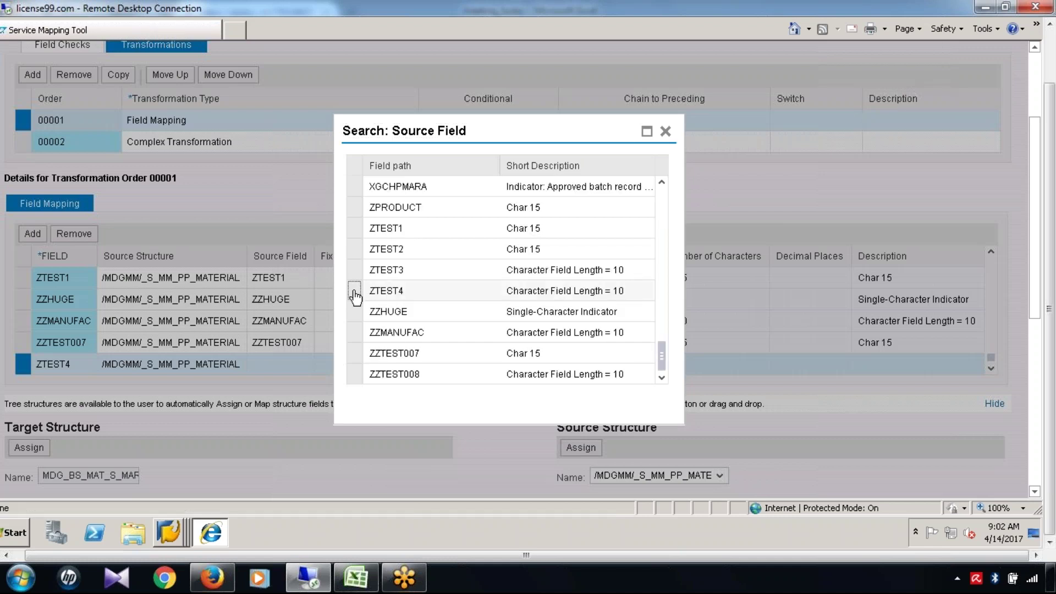
pyautogui.click(354, 293)
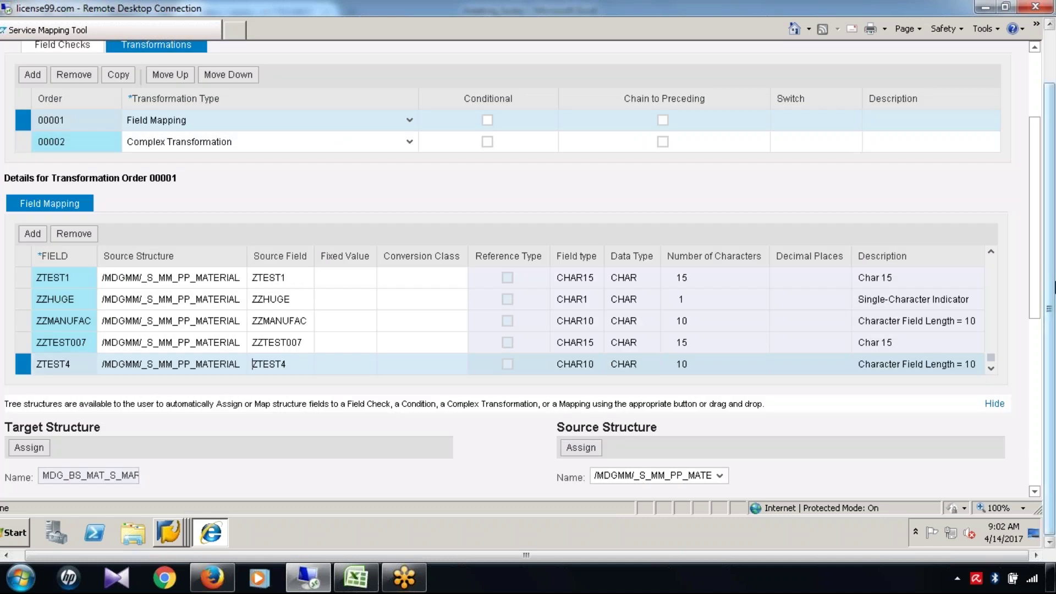
pyautogui.scroll(3, 22, 148)
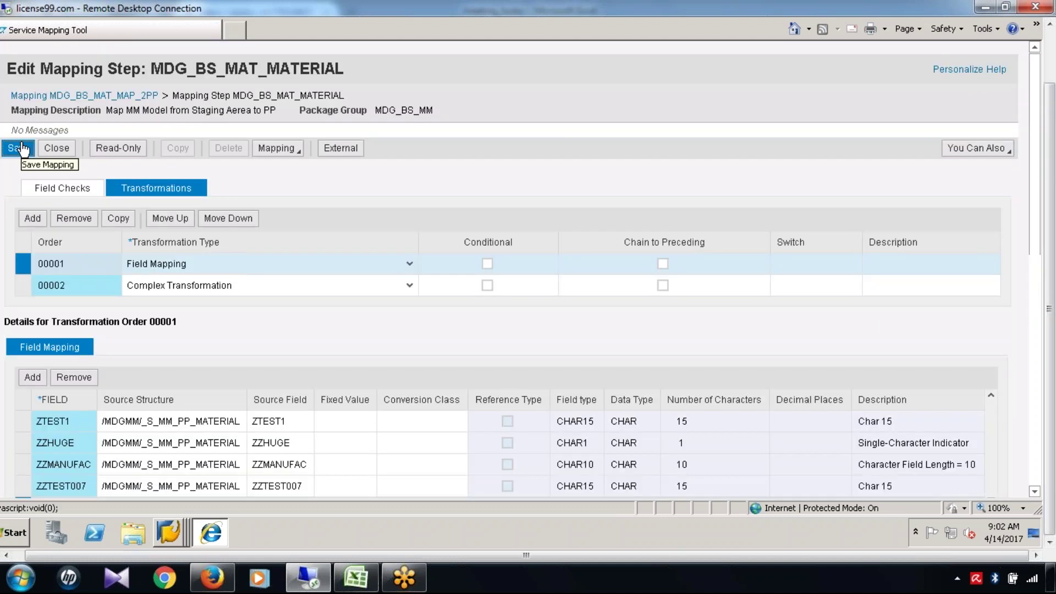
pyautogui.click(22, 148)
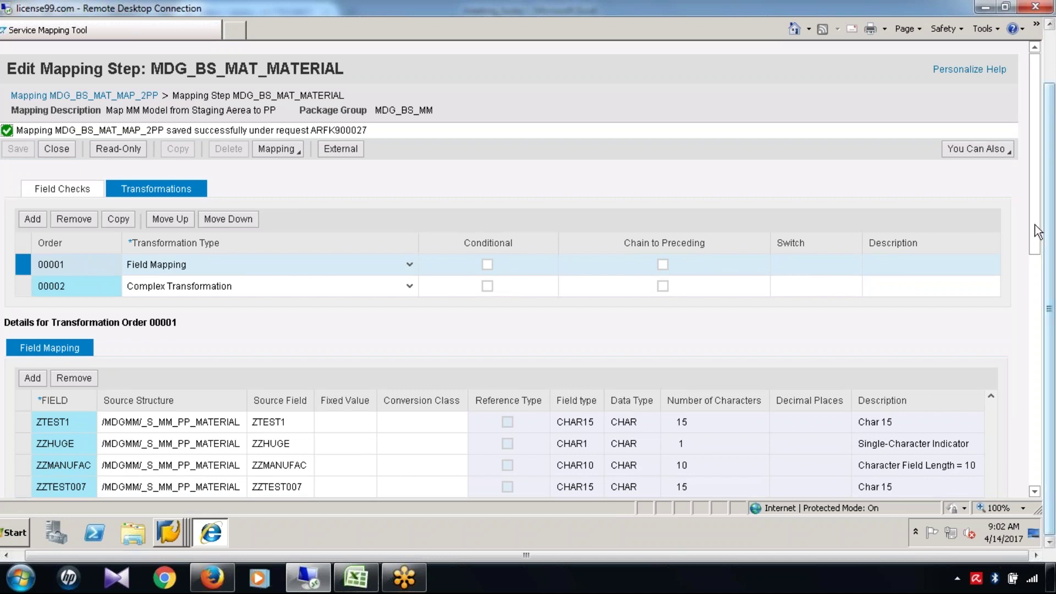
# Review the saved ZTEST4 row and switch to the Excel workbook to check the step 7 SMT mapping notes.
pyautogui.scroll(-1, 1039, 248)
pyautogui.scroll(-4, 1039, 247)
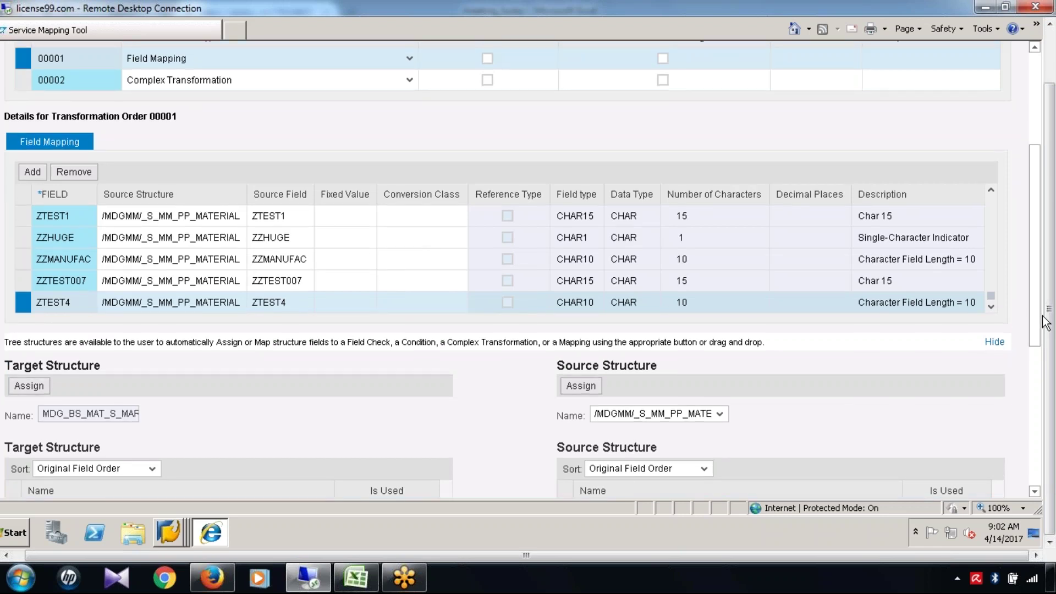
pyautogui.click(357, 578)
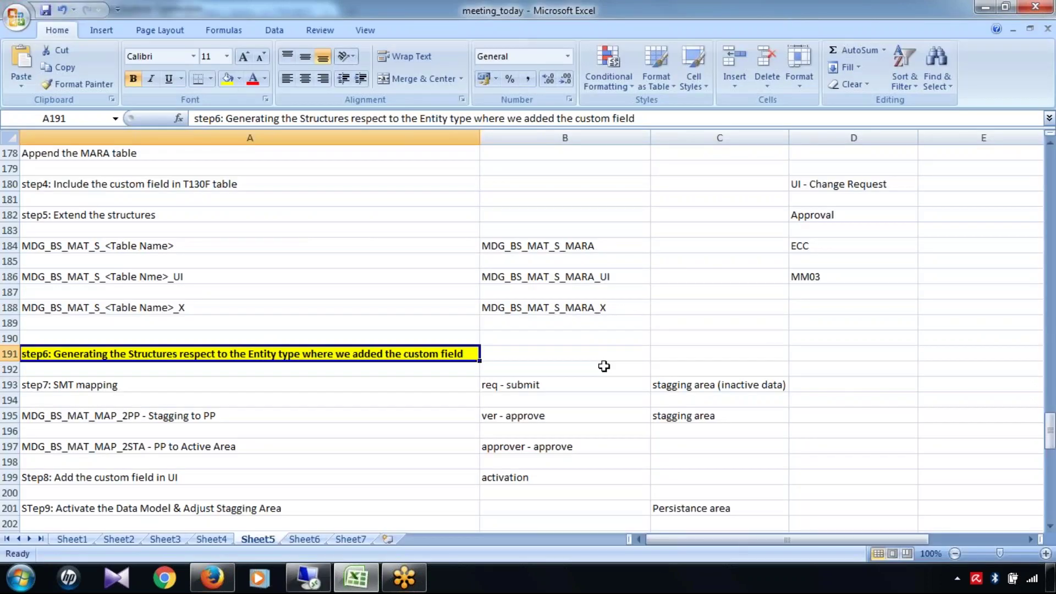
pyautogui.scroll(-4, 604, 366)
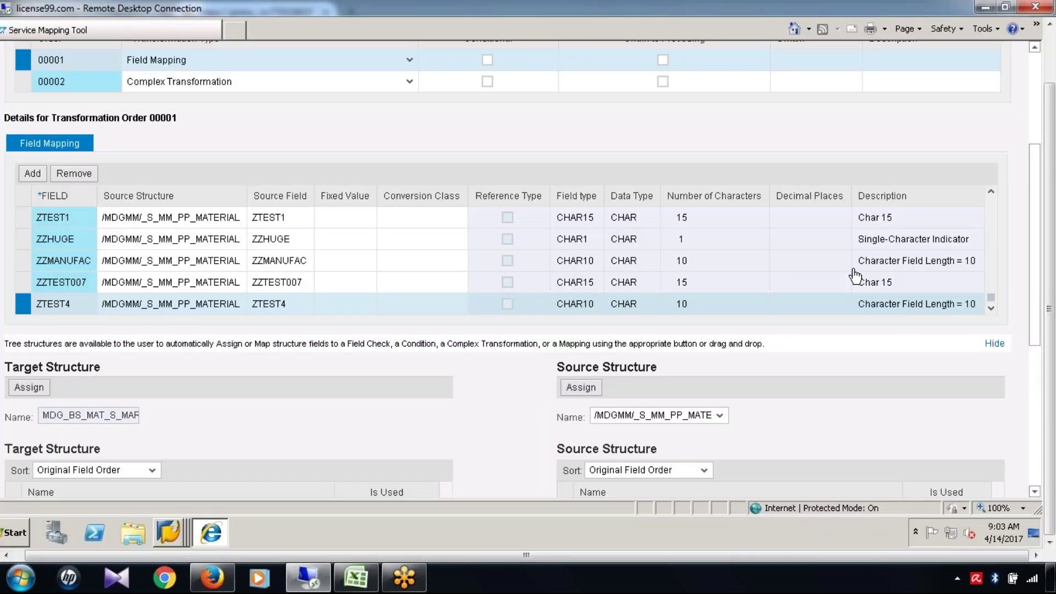
# Return to the Service Mapping Tool and open the mapping MDG_BS_MAT_MAP_2STA.
pyautogui.moveTo(1038, 152); pyautogui.dragTo(1039, 65)
pyautogui.click(282, 148)
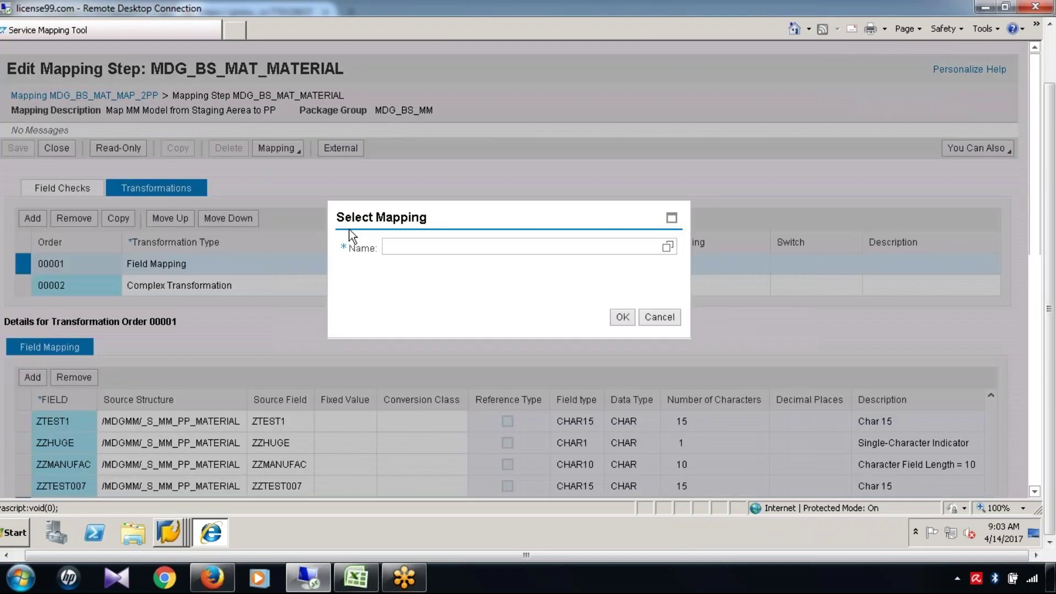
pyautogui.write('MD')
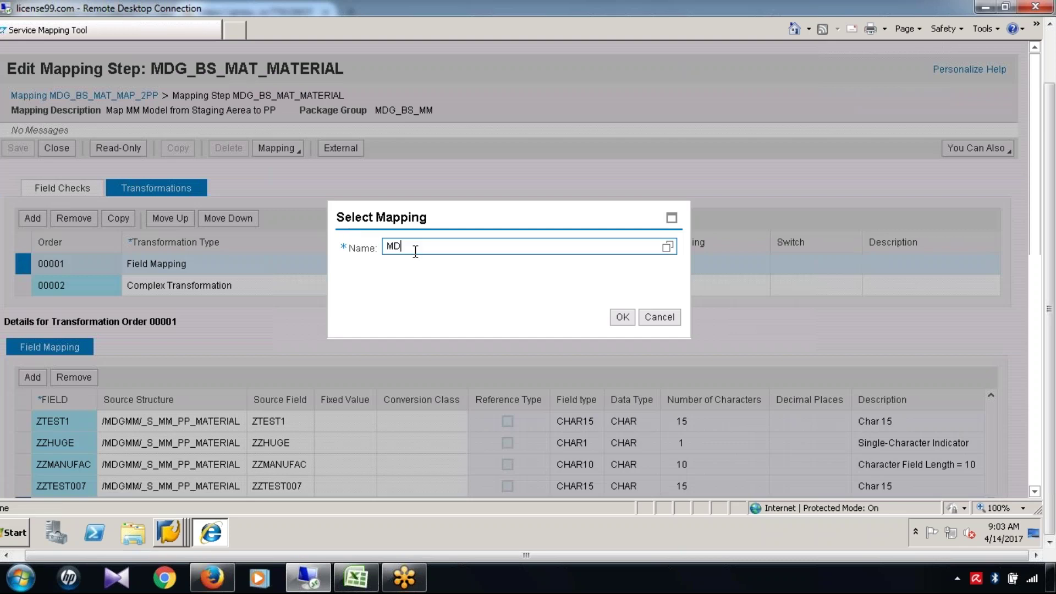
pyautogui.write('G_BS_')
pyautogui.click(468, 280)
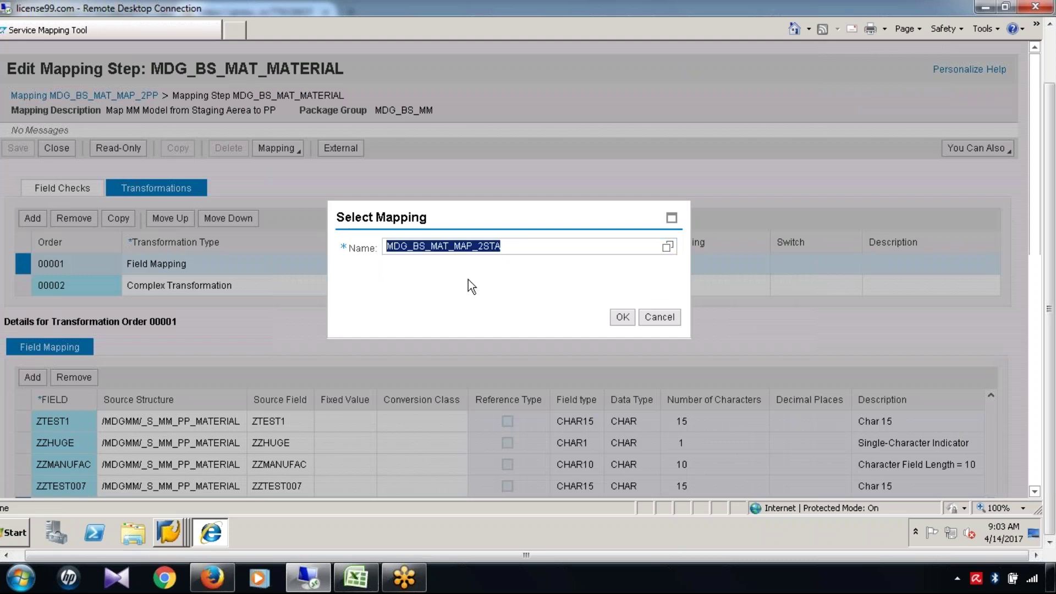
pyautogui.click(623, 317)
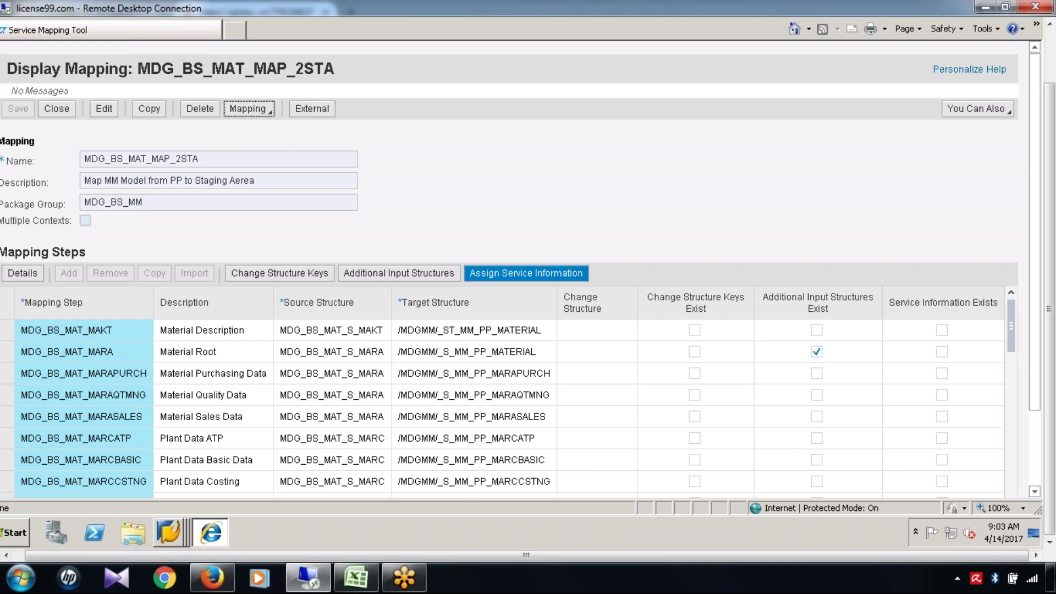
# Compare the description of mapping MDG_BS_MAT_MAP_2STA with the staging area and active area notes in the Excel workbook, ending in the Service Mapping Tool.
pyautogui.moveTo(254, 180); pyautogui.dragTo(168, 180)
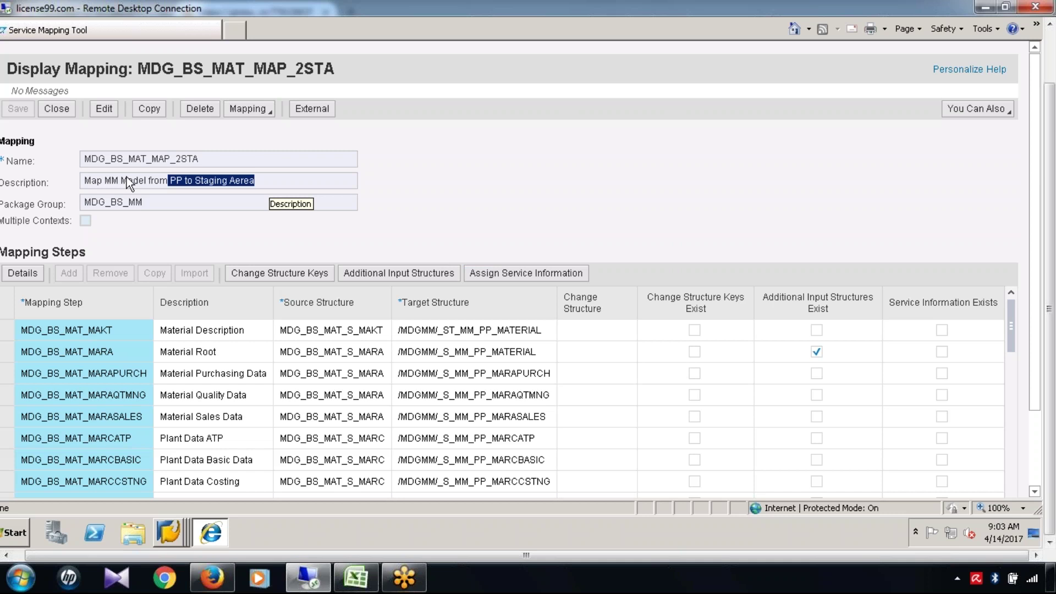
pyautogui.press('End')
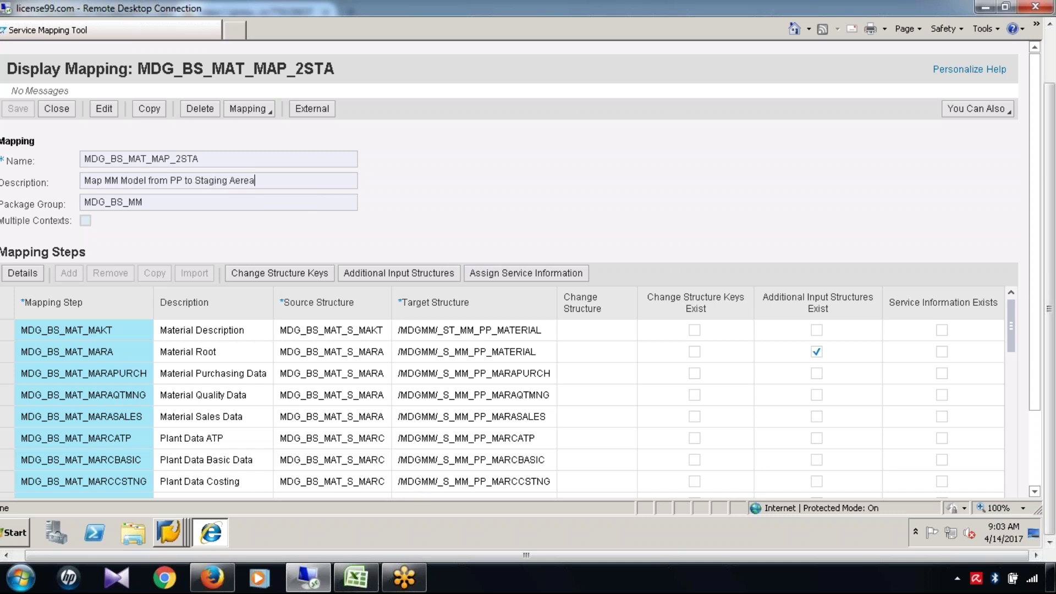
pyautogui.click(372, 585)
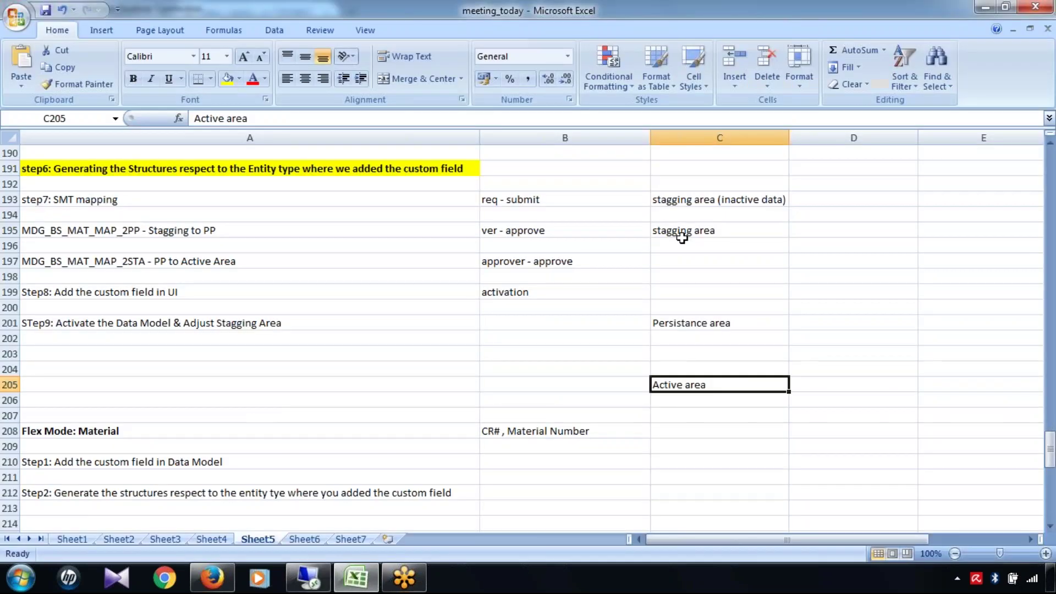
pyautogui.click(682, 236)
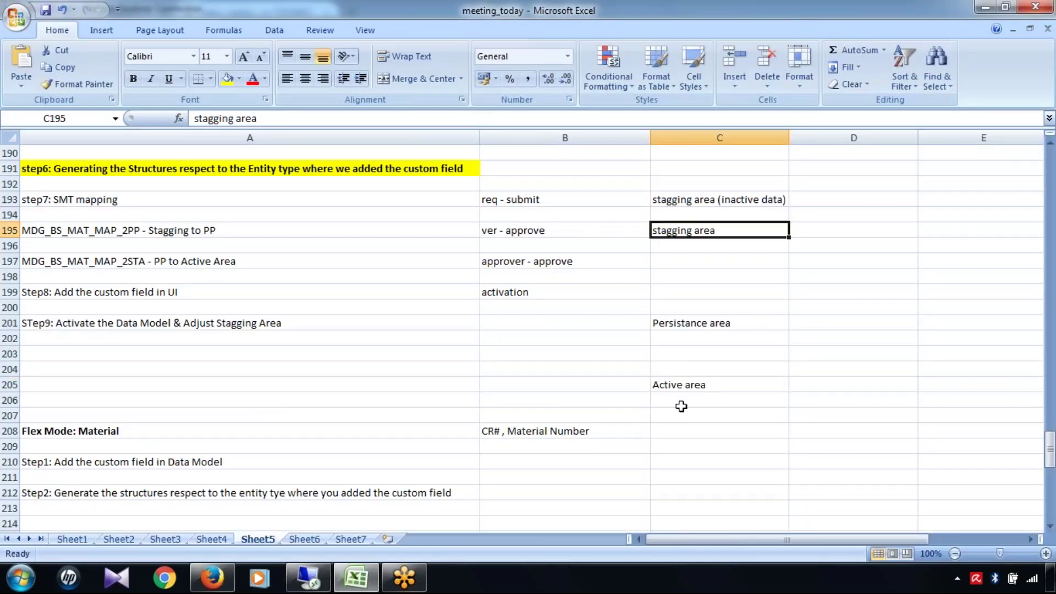
pyautogui.click(304, 580)
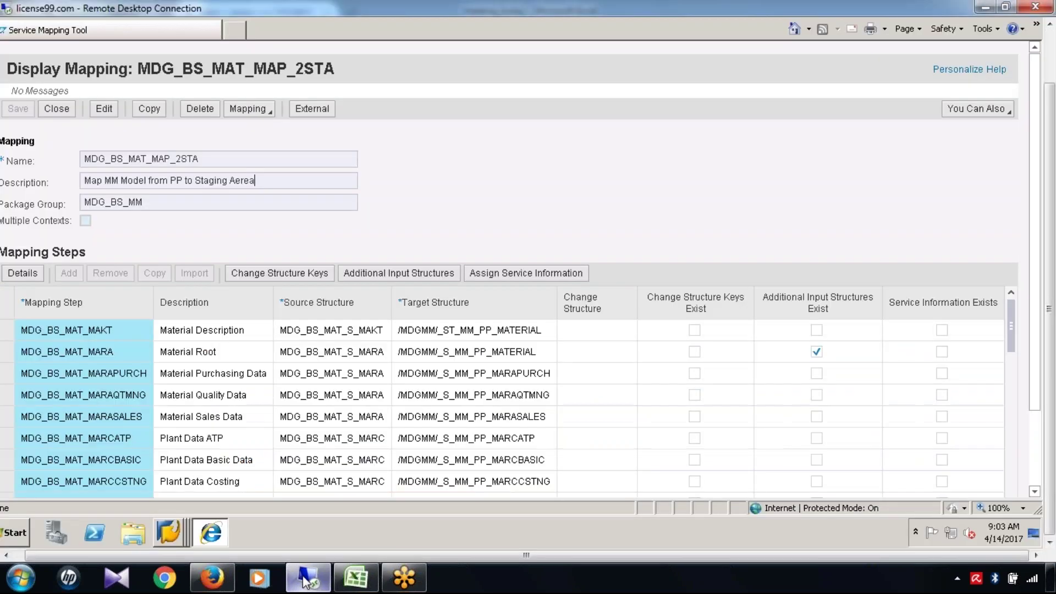
pyautogui.click(363, 578)
pyautogui.click(706, 385)
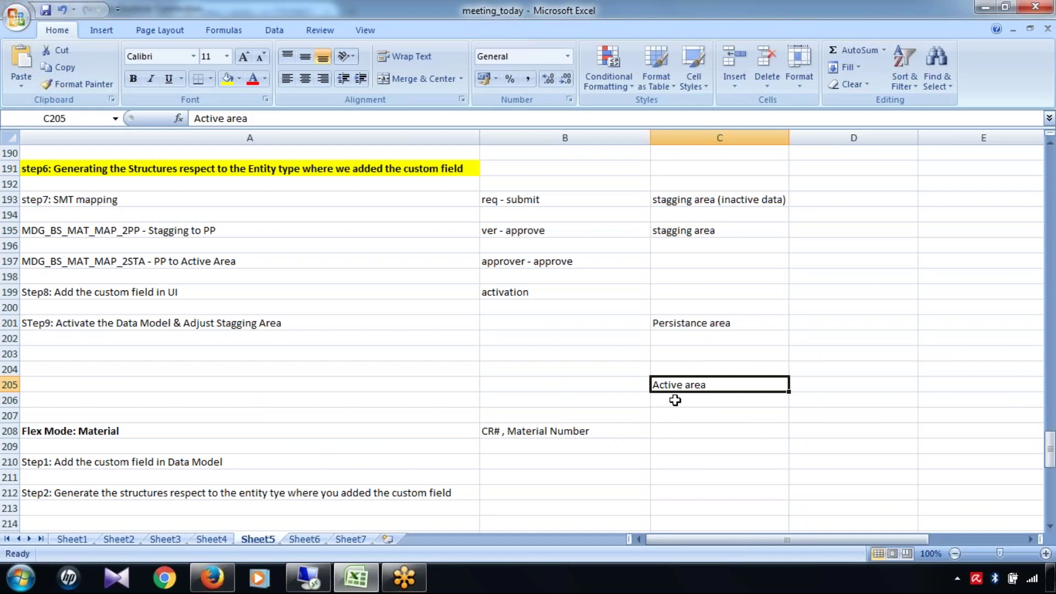
pyautogui.click(311, 572)
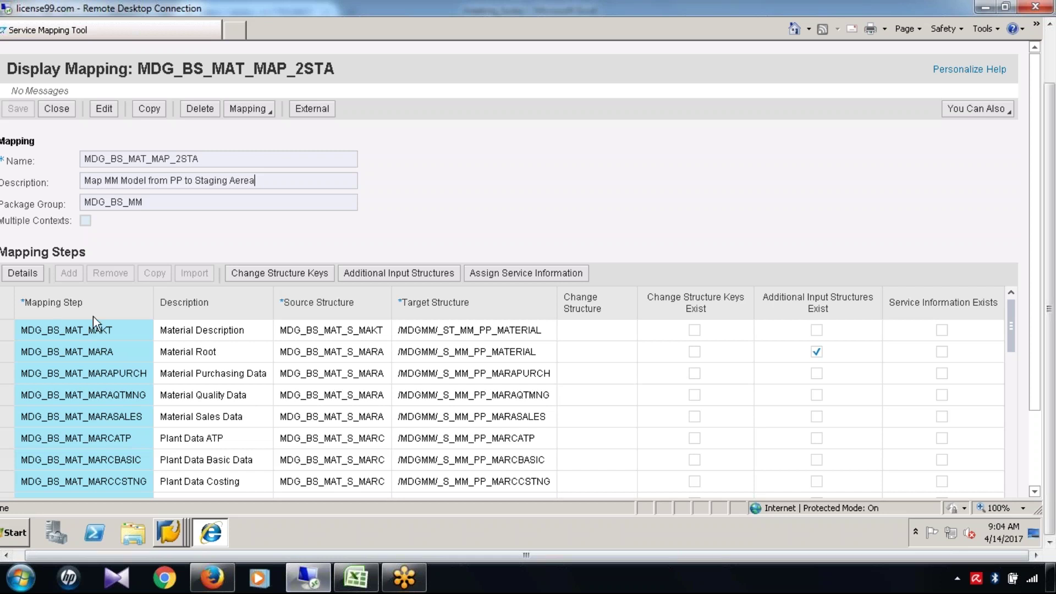
# Select mapping step MDG_BS_MAT_MARA and compare the mapping description with the staging area and MARA notes in the Excel workbook, returning to the Service Mapping Tool.
pyautogui.click(7, 352)
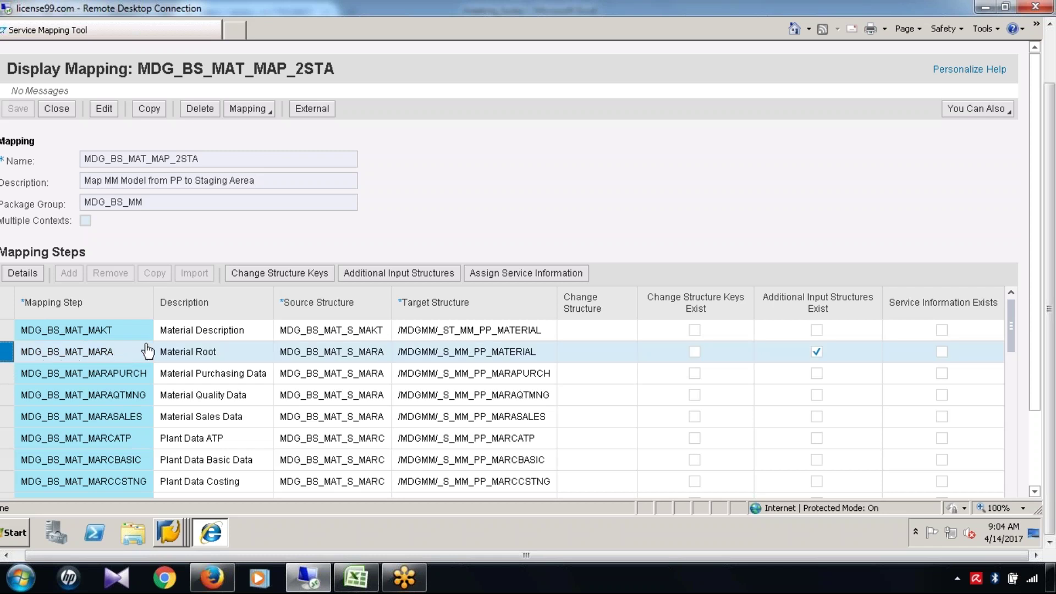
pyautogui.moveTo(361, 587)
pyautogui.moveTo(256, 180); pyautogui.dragTo(176, 185)
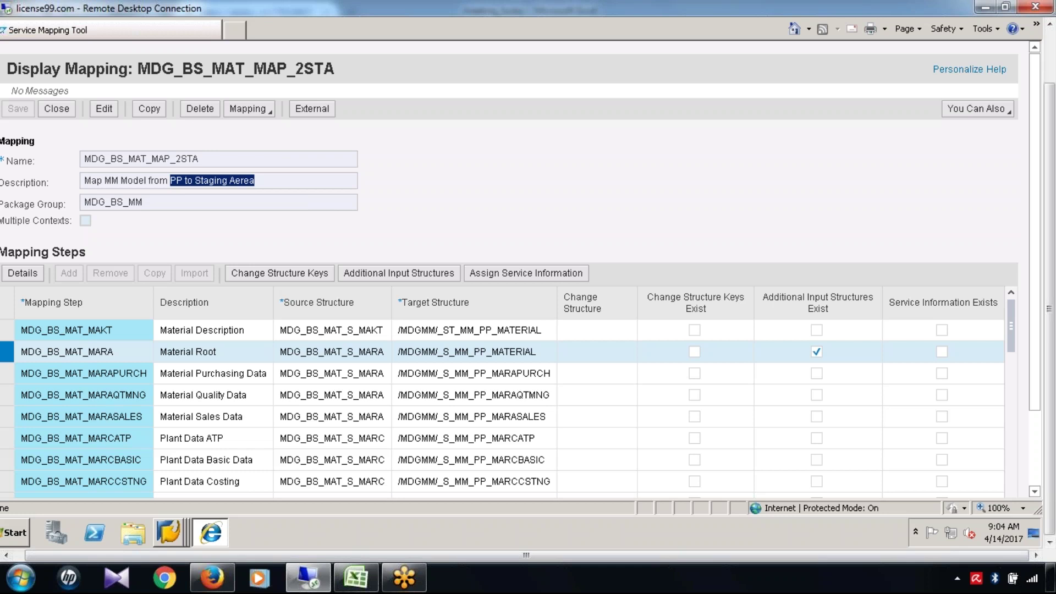
pyautogui.click(365, 574)
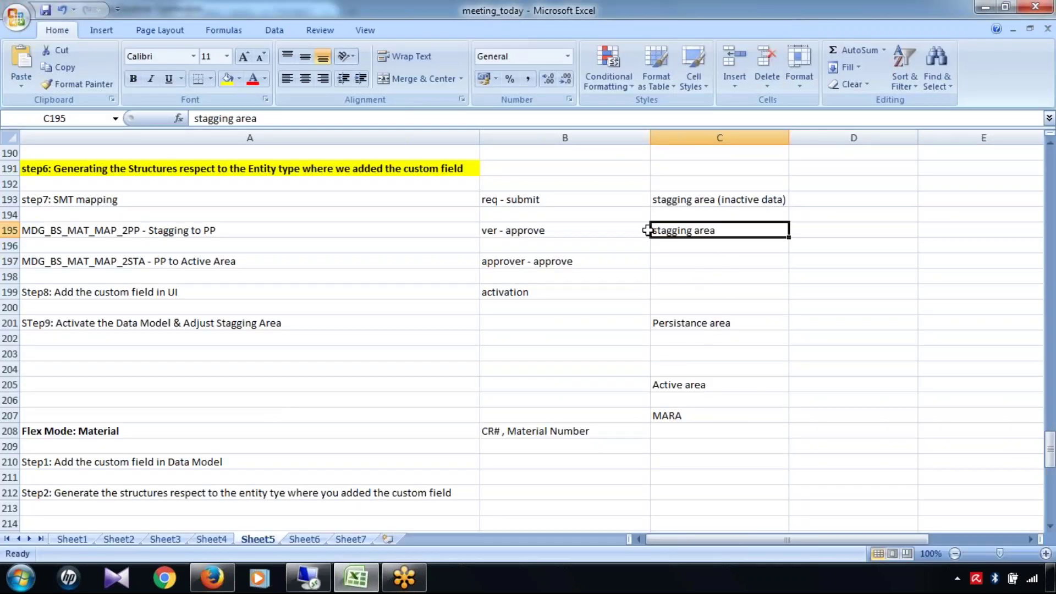
pyautogui.click(676, 414)
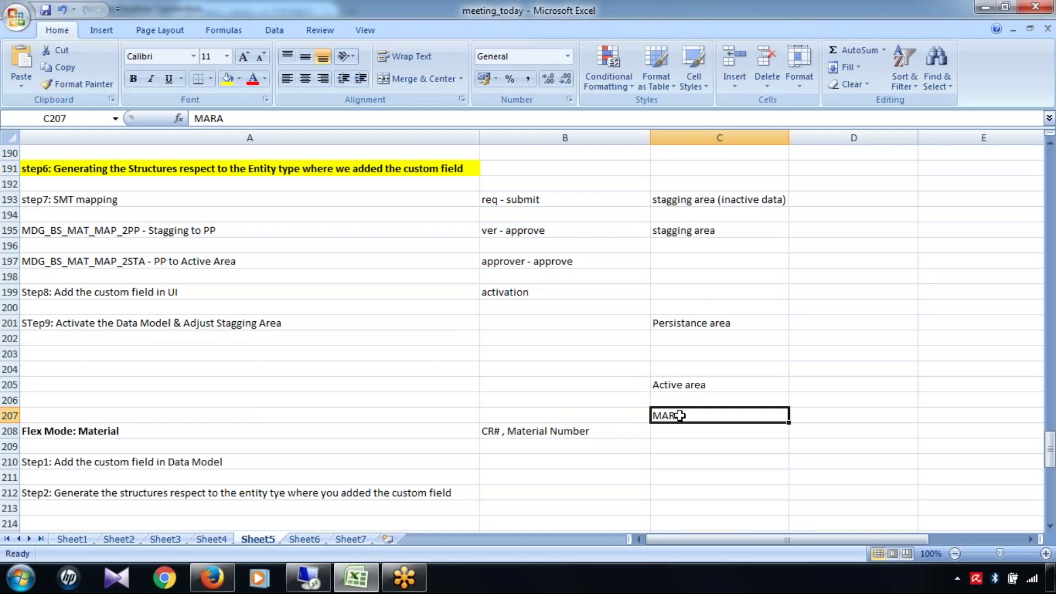
pyautogui.click(325, 580)
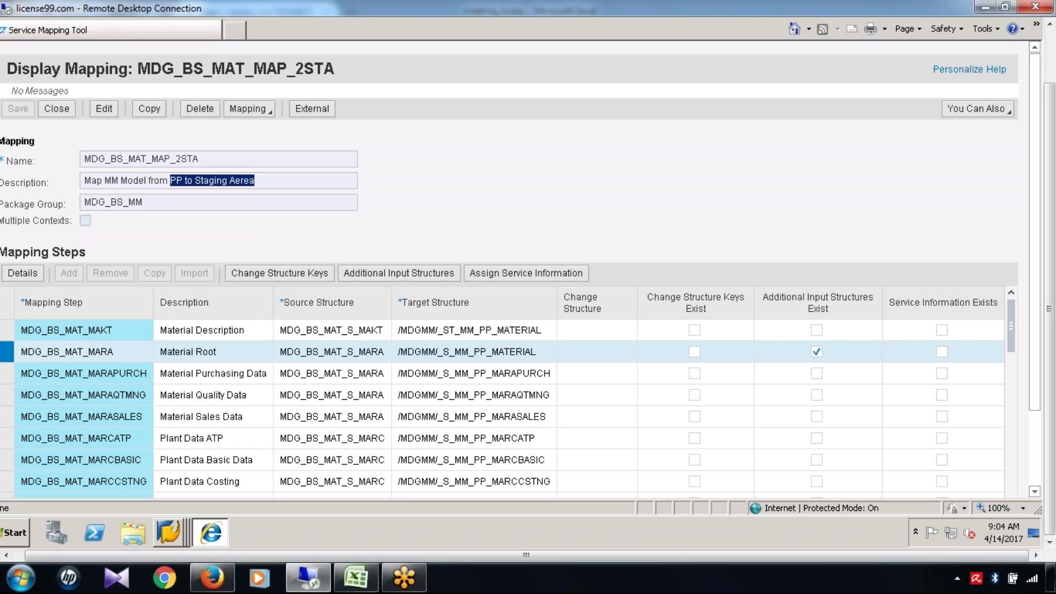
pyautogui.click(29, 281)
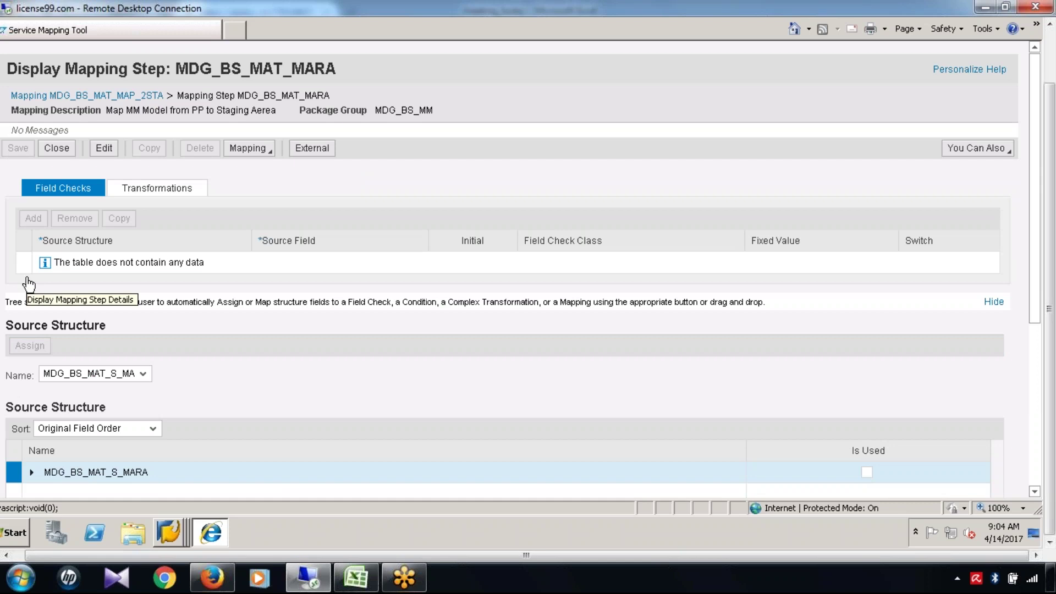
pyautogui.click(56, 149)
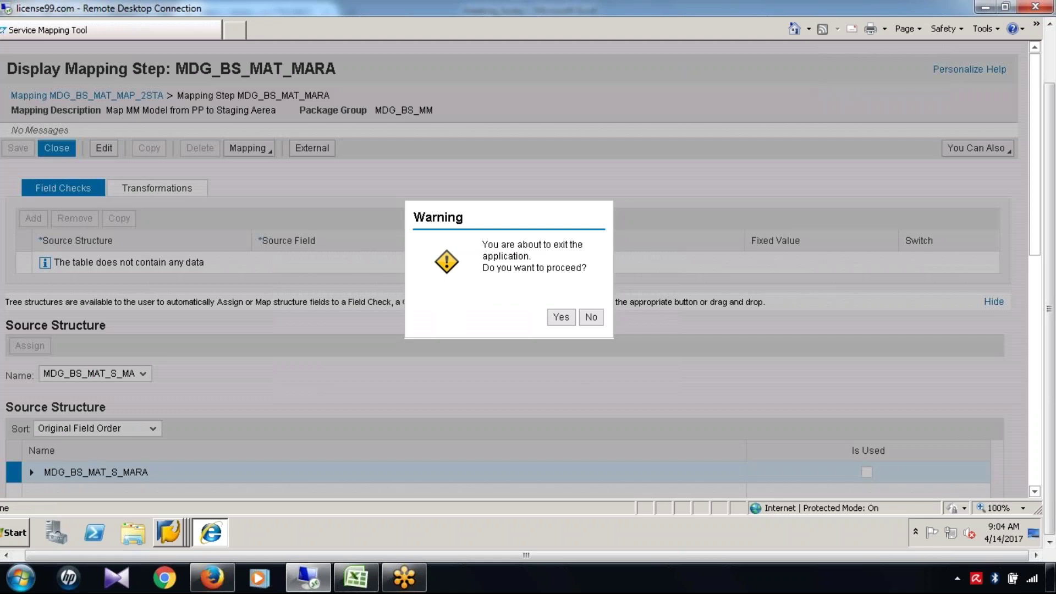
pyautogui.click(561, 317)
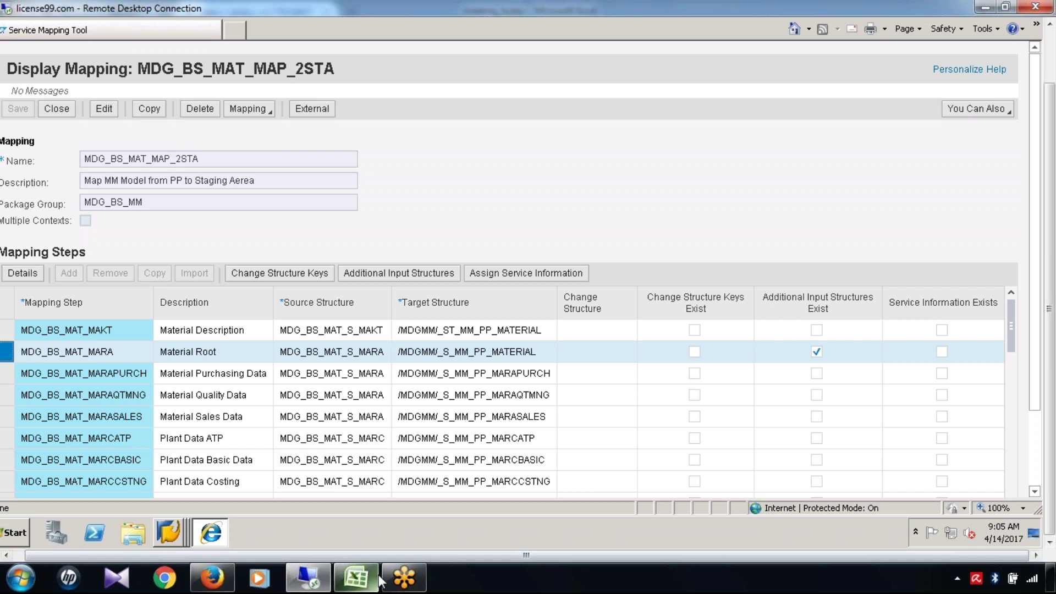
# Check the MDG_BS_MAT_S_MARA structure and MDG_BS_MAT_MAP_2STA notes in the Excel workbook, then return to the Service Mapping Tool.
pyautogui.click(356, 578)
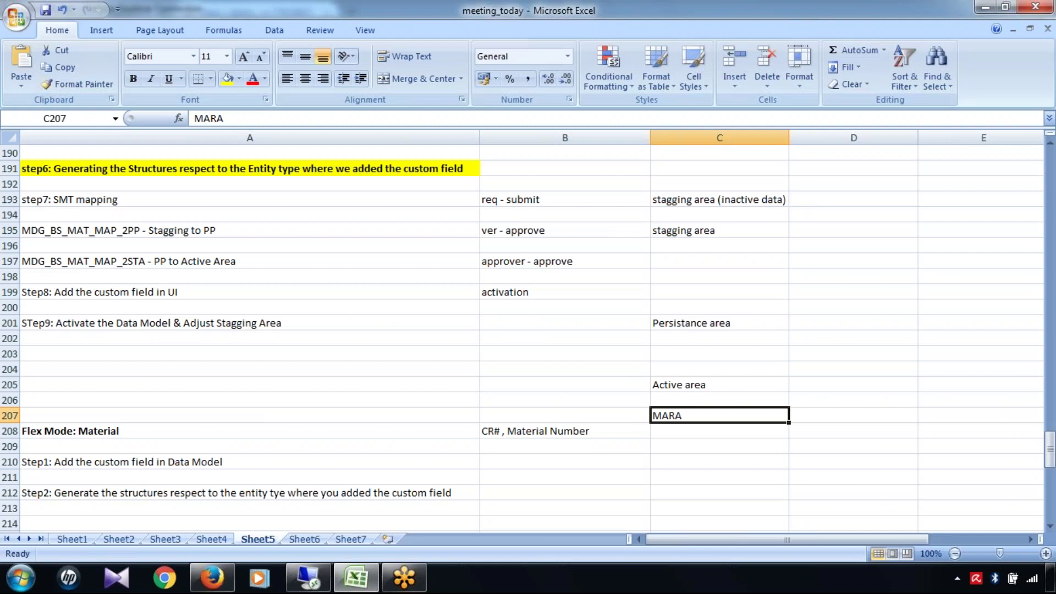
pyautogui.scroll(1, 1052, 153)
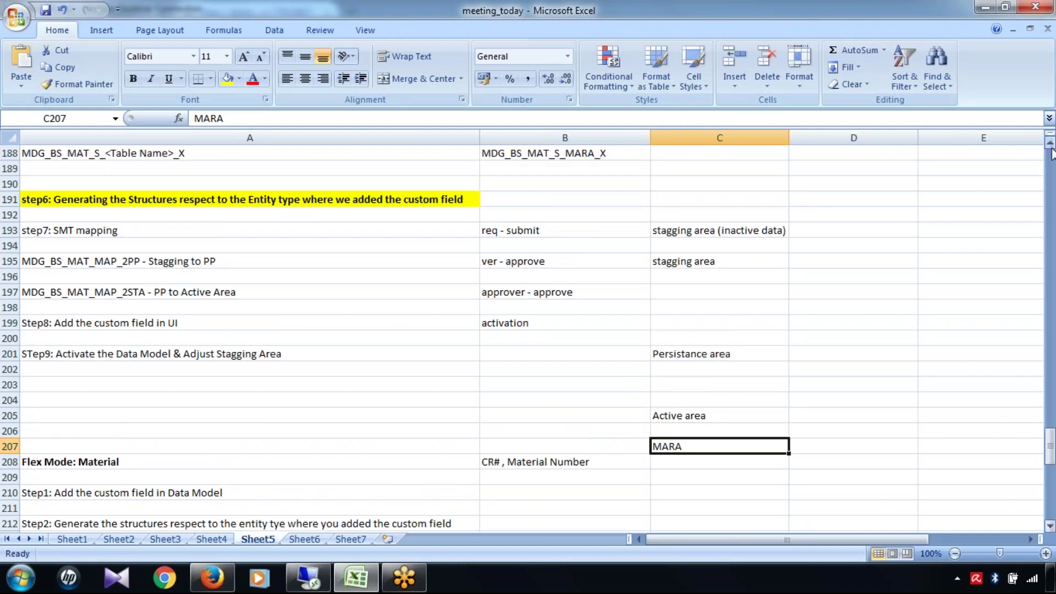
pyautogui.scroll(2, 1051, 153)
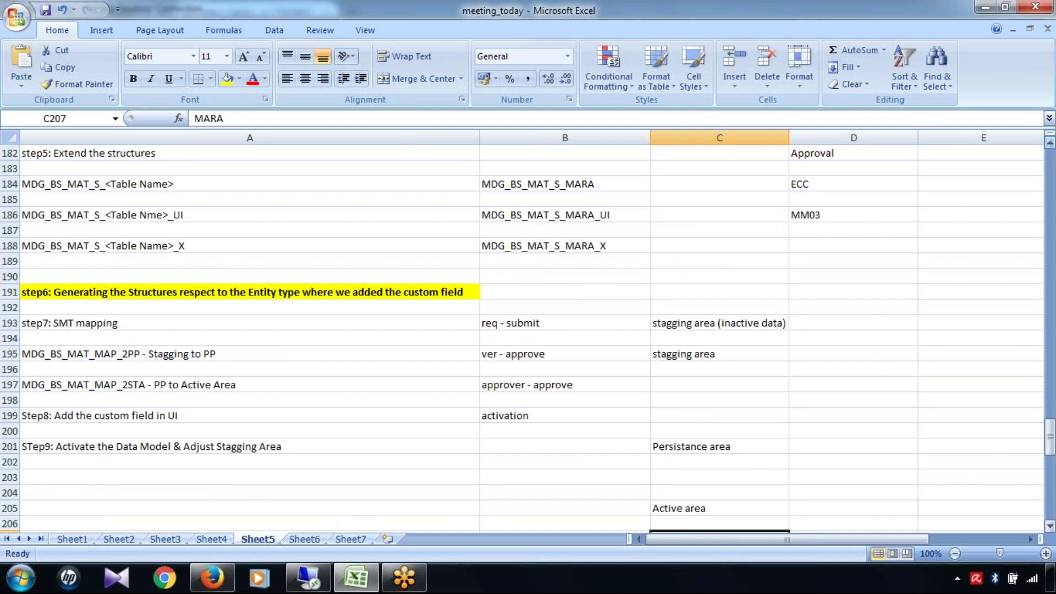
pyautogui.click(568, 189)
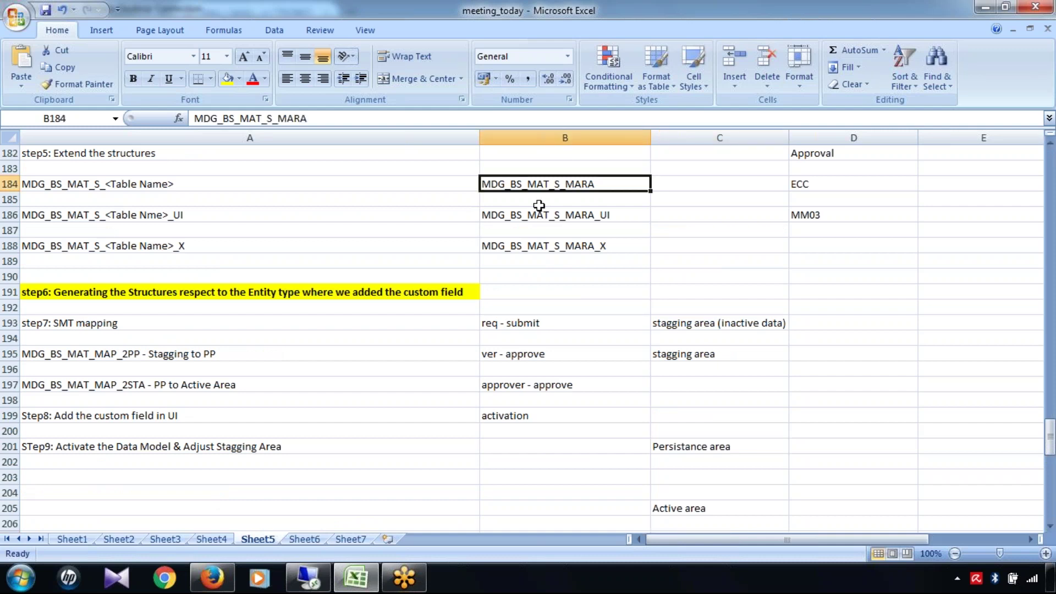
pyautogui.click(121, 384)
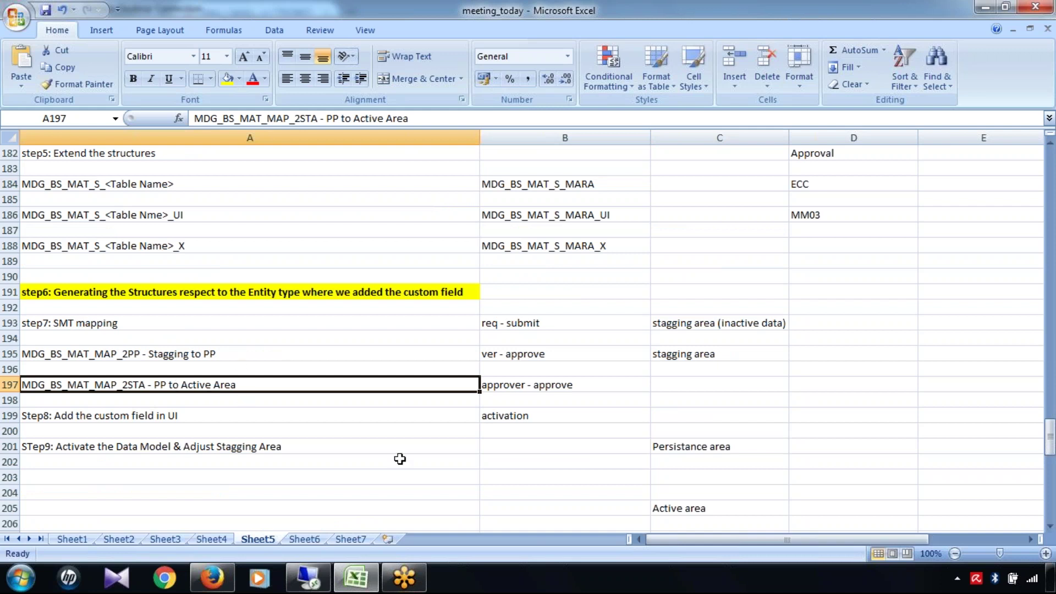
pyautogui.click(321, 584)
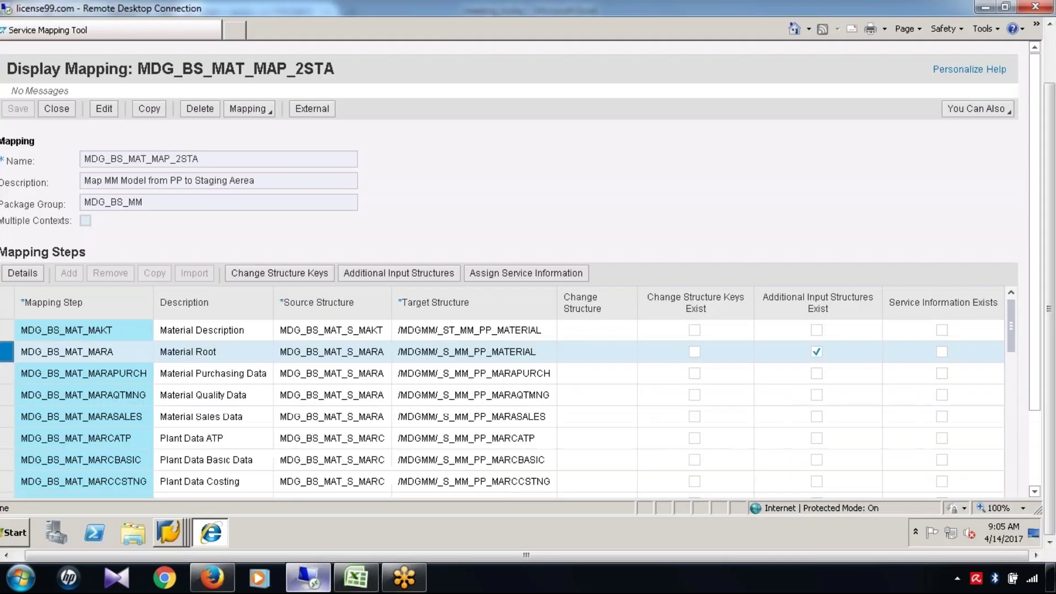
# Open the transformations of mapping step MDG_BS_MAT_MARA for editing and add a new field mapping row.
pyautogui.doubleClick(172, 366)
pyautogui.click(23, 268)
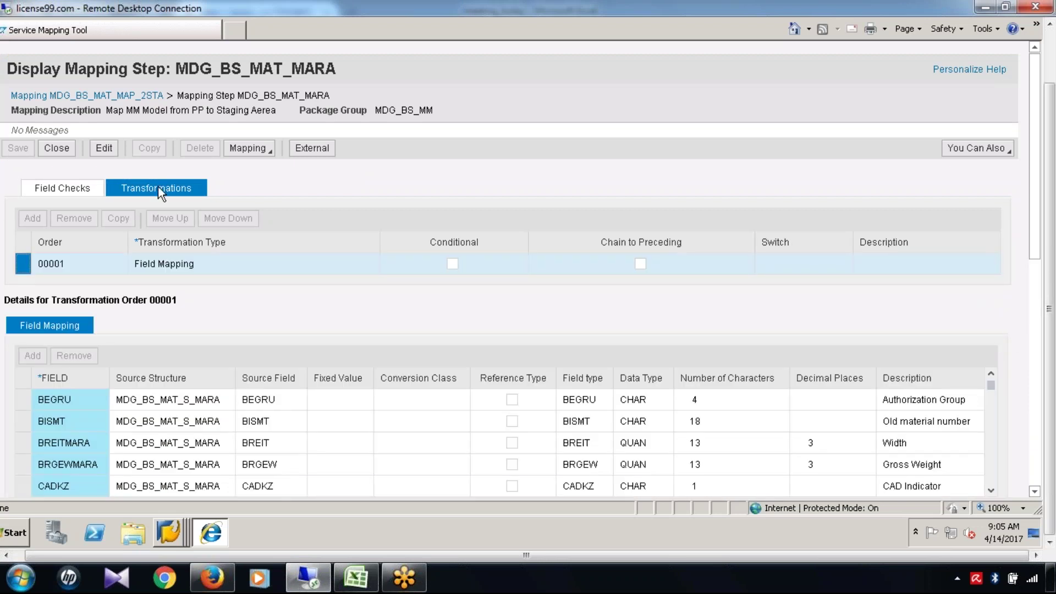
pyautogui.click(110, 150)
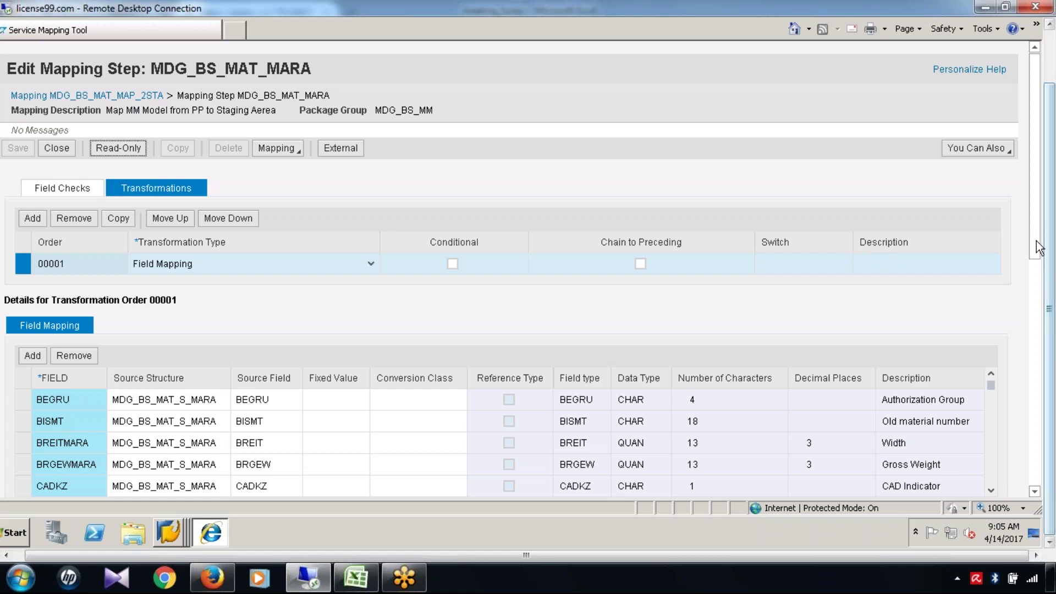
pyautogui.scroll(-3, 1039, 276)
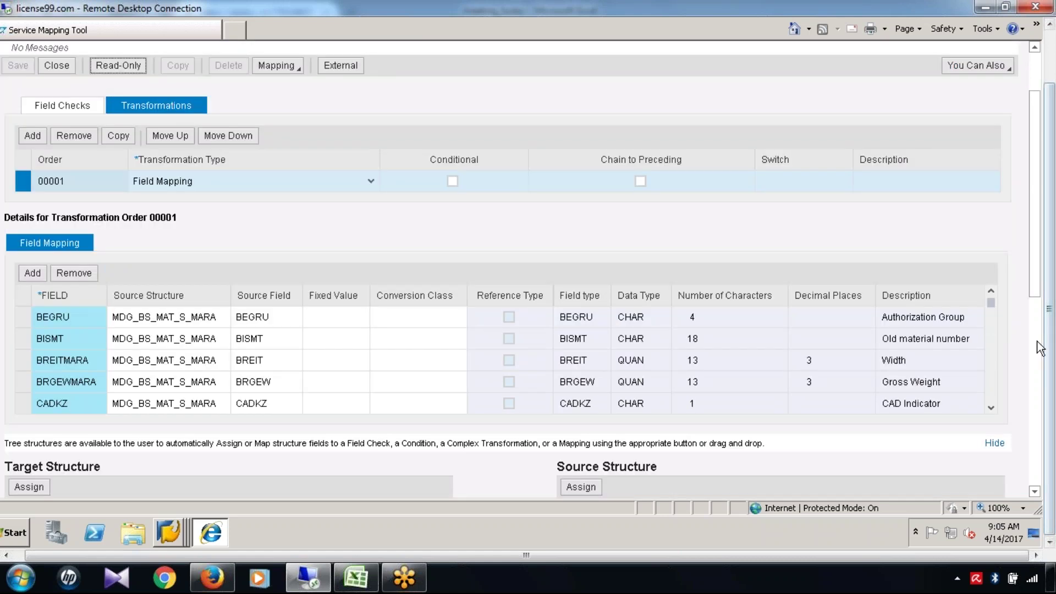
pyautogui.scroll(-5, 1039, 348)
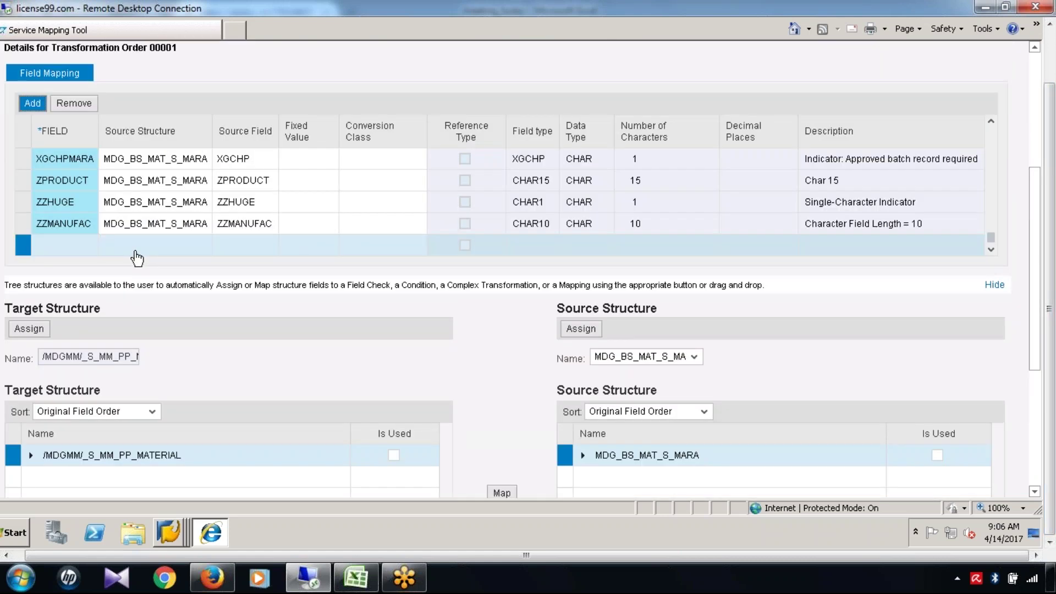
# Set the new row's field to ZTEST4 with source structure MDG_BS_MAT_S_MARA.
pyautogui.click(106, 249)
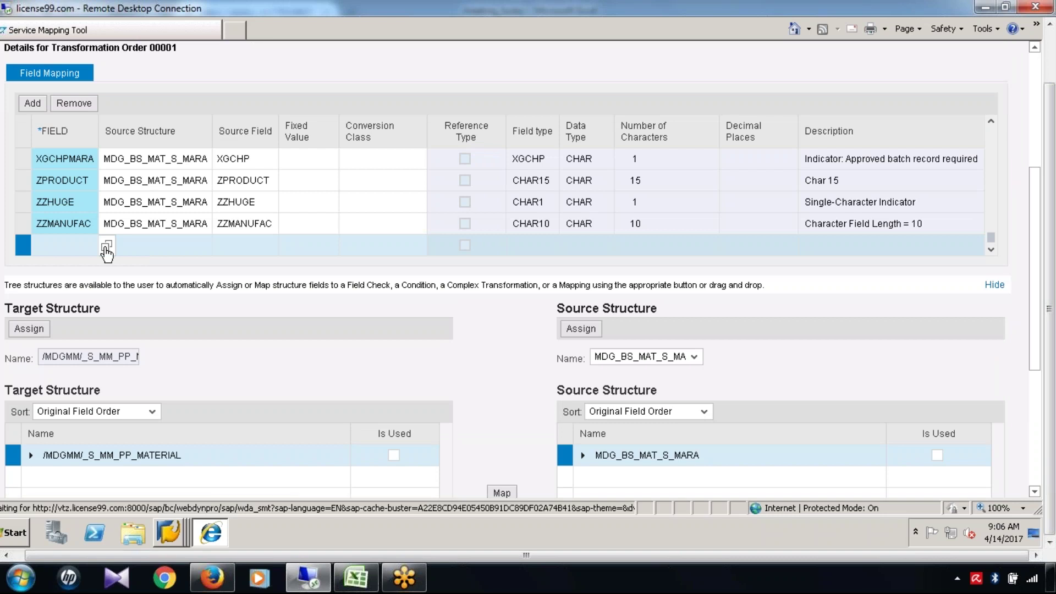
pyautogui.click(106, 245)
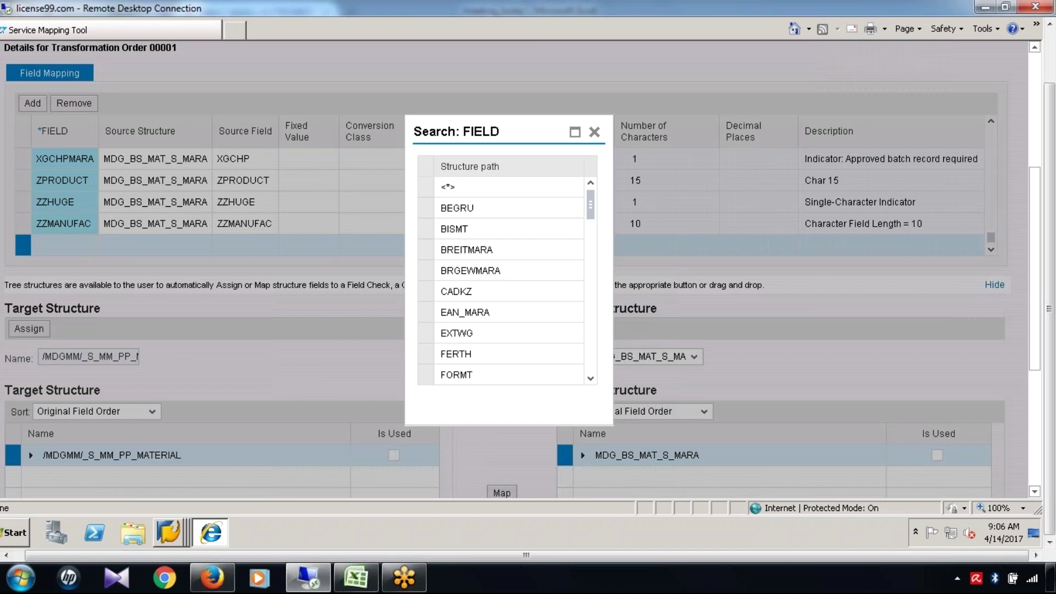
pyautogui.scroll(-10, 511, 281)
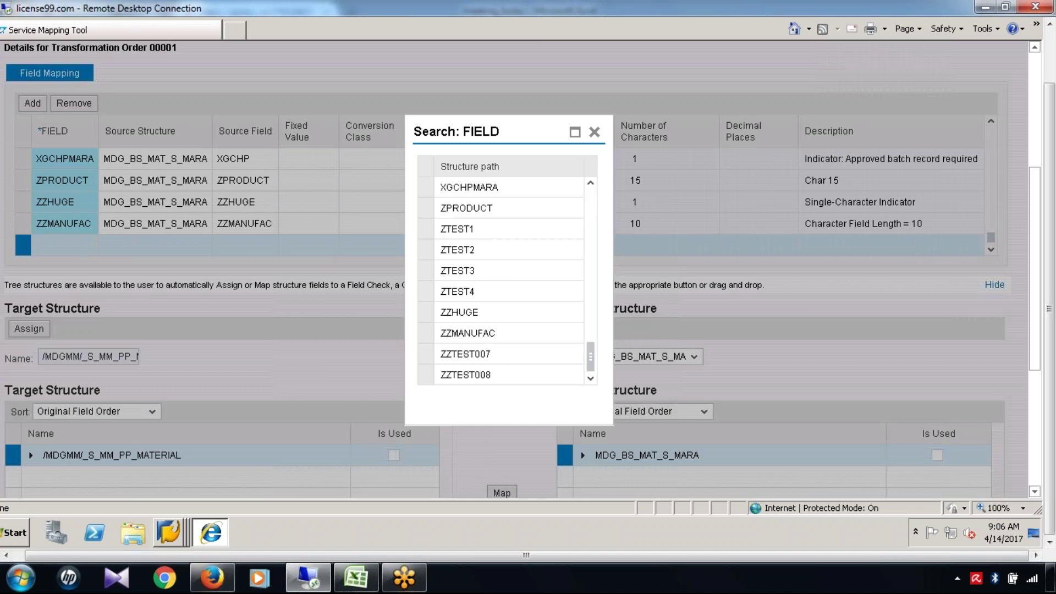
# Choose ZTEST4 as the source field of the new row and save mapping MDG_BS_MAT_MAP_2STA.
pyautogui.click(269, 246)
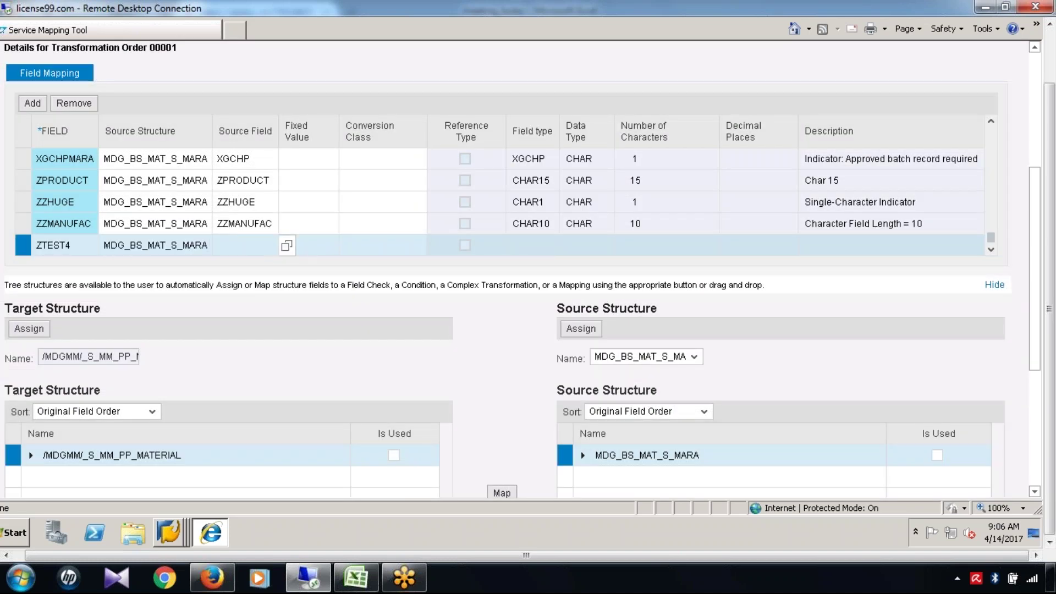
pyautogui.click(286, 246)
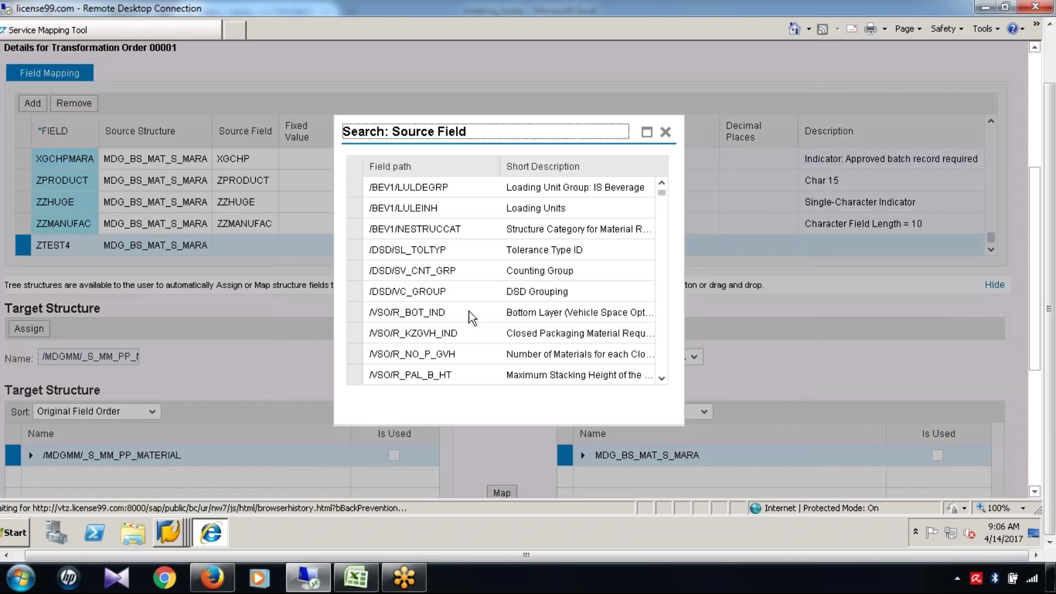
pyautogui.scroll(-10, 470, 318)
pyautogui.click(413, 315)
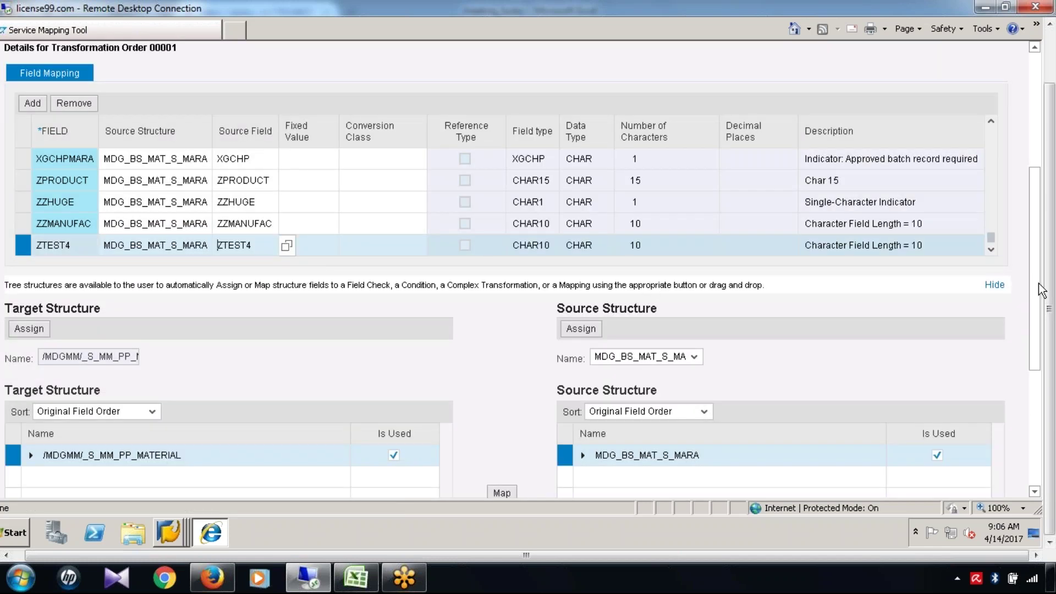
pyautogui.moveTo(1039, 283); pyautogui.dragTo(1038, 137)
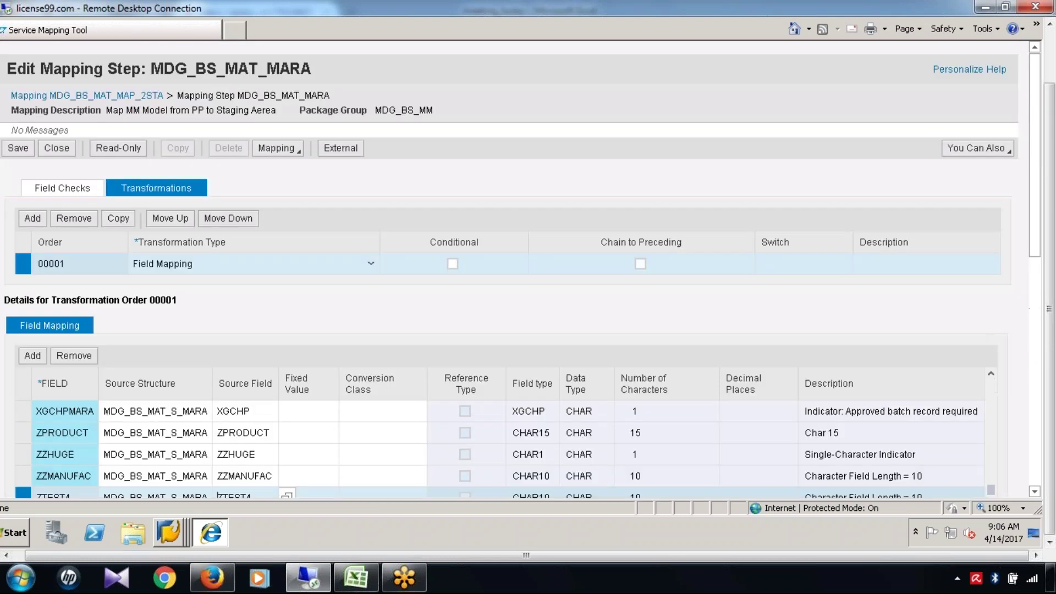
pyautogui.click(18, 149)
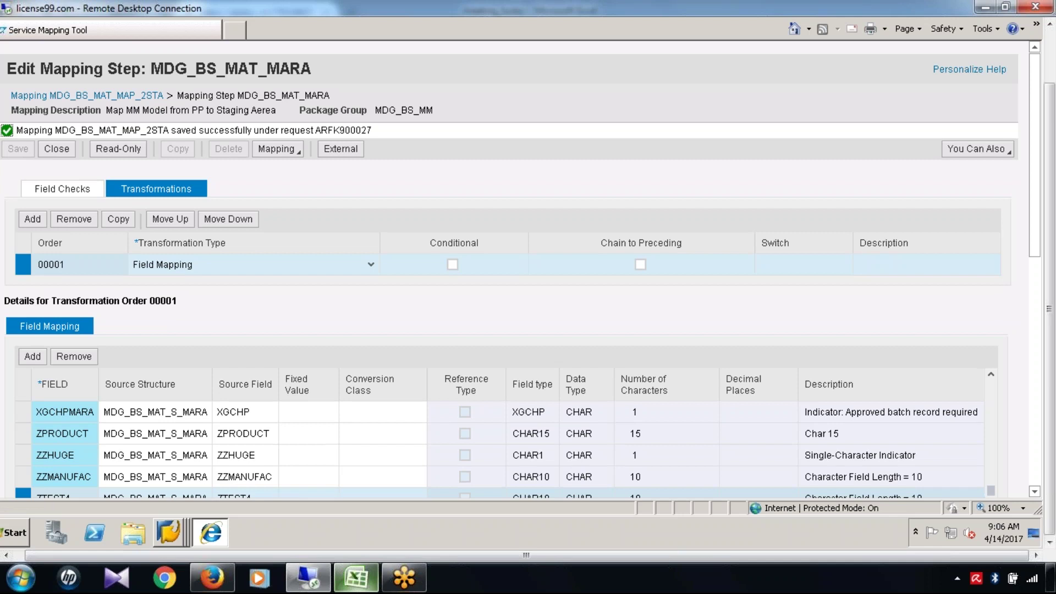
# Switch to the Excel workbook and review the step 7 notes on the two SMT mappings.
pyautogui.click(357, 578)
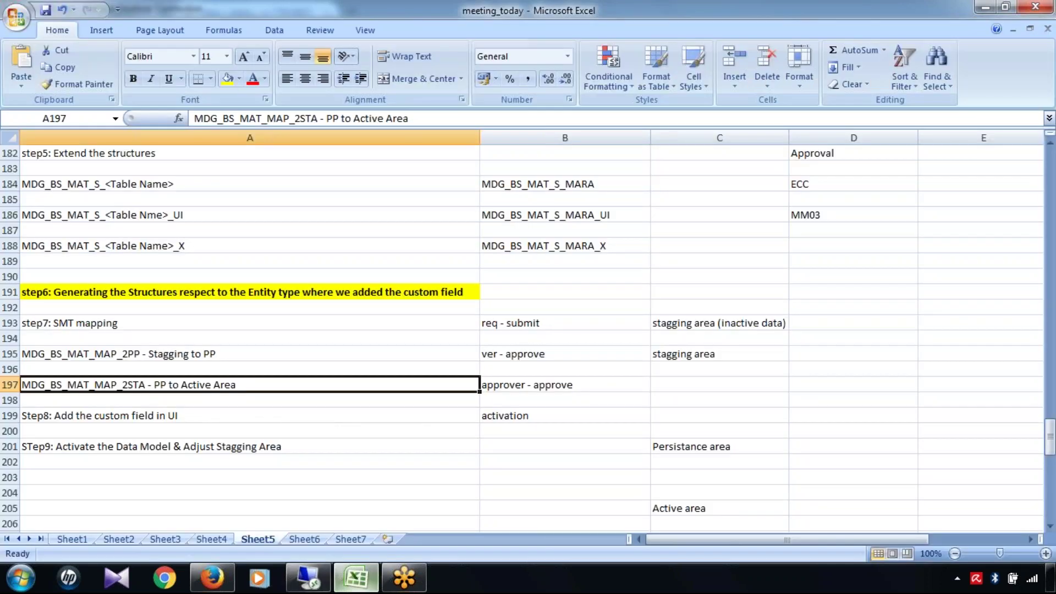
pyautogui.press('Up')
pyautogui.press('Up')
pyautogui.click(157, 391)
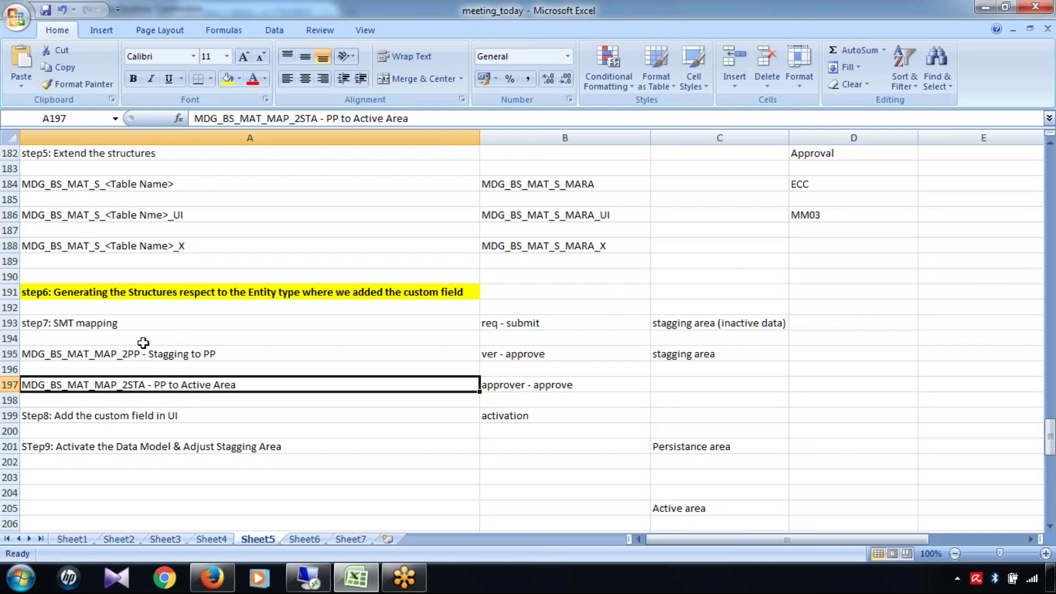
# Fill the cell "Step8: Add the custom field in UI" with red and select it again.
pyautogui.click(155, 417)
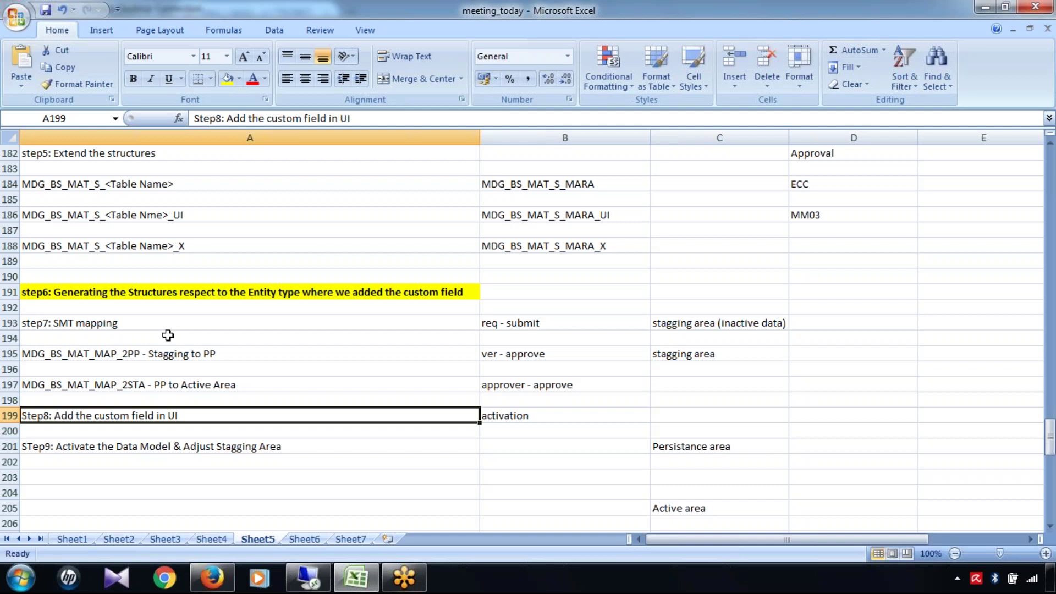
pyautogui.click(239, 78)
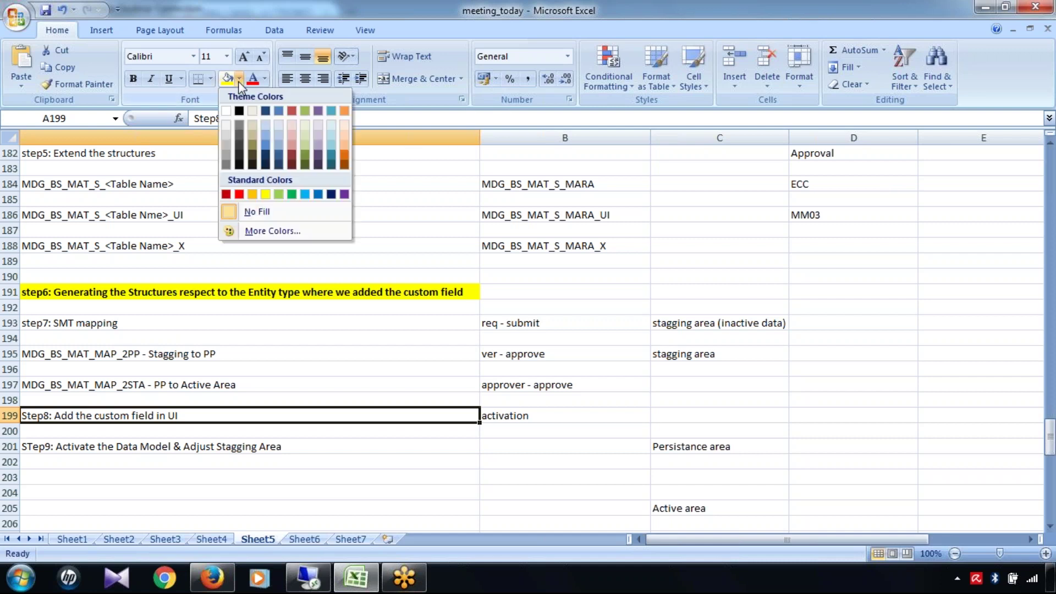
pyautogui.click(238, 194)
pyautogui.click(332, 443)
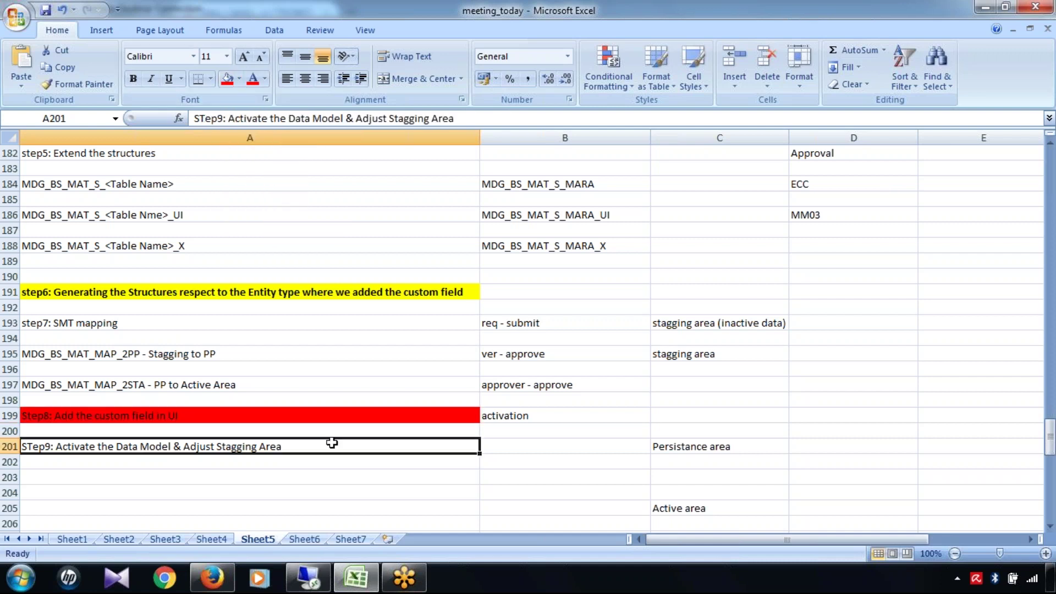
pyautogui.click(250, 415)
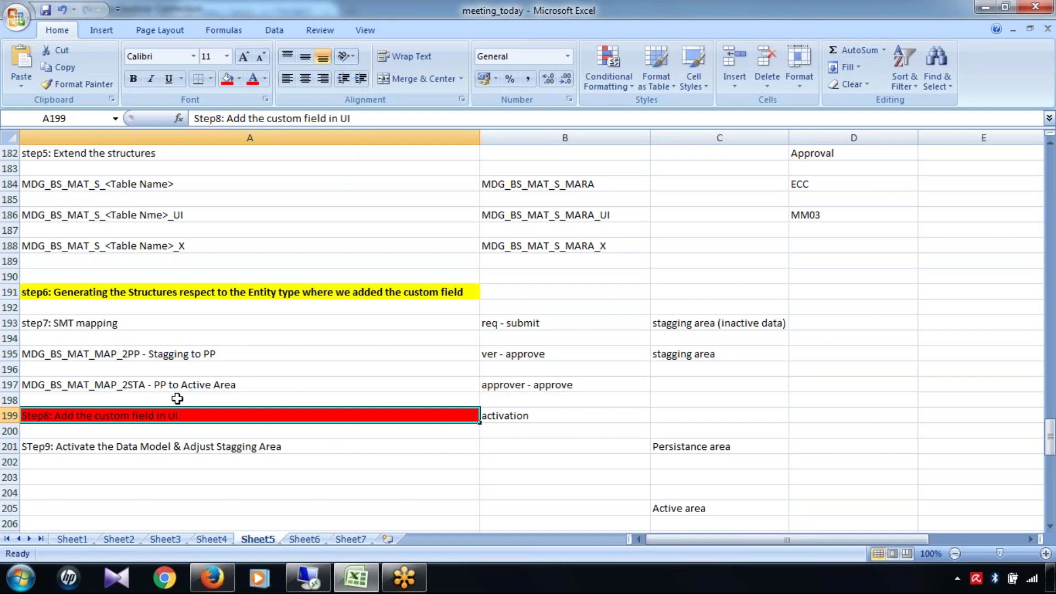